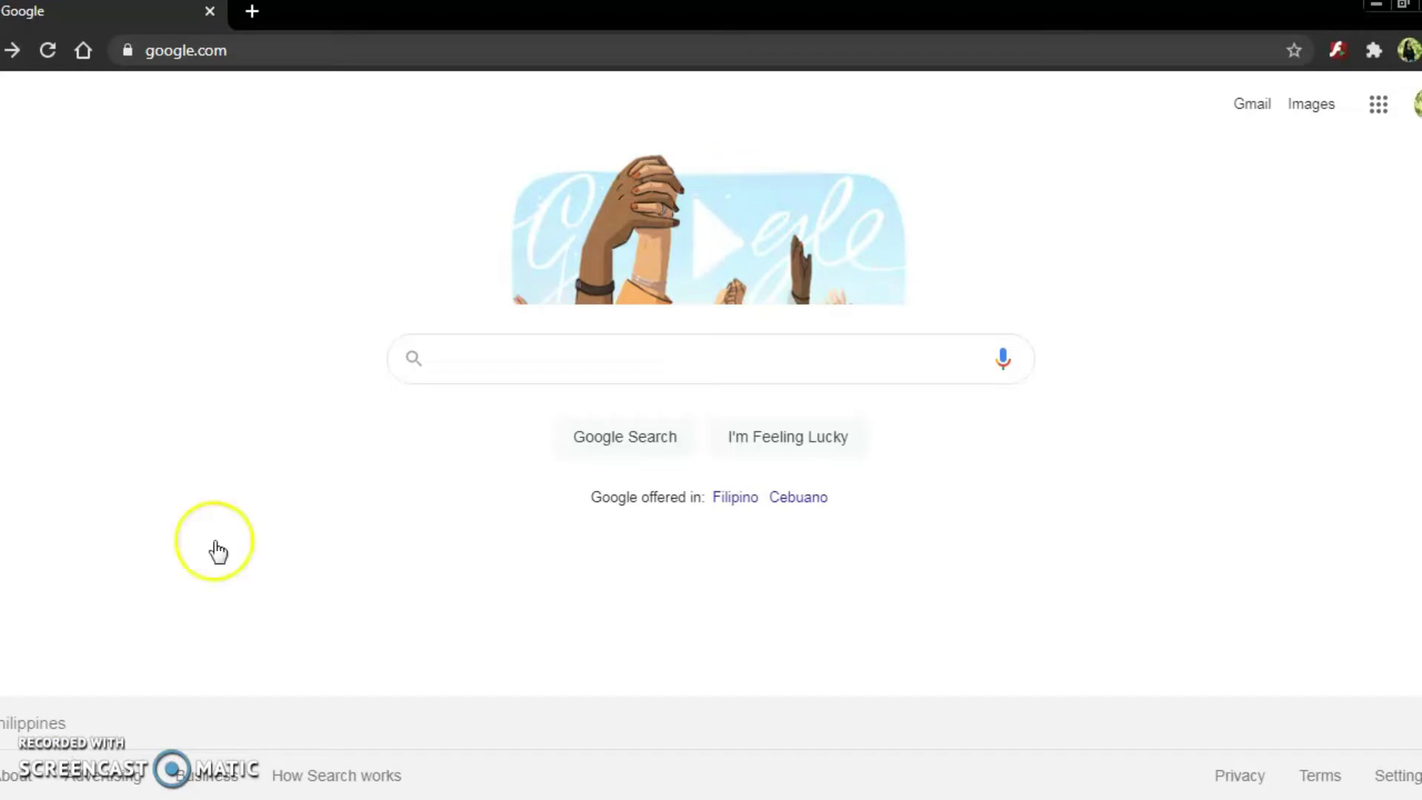
- Search Google for "creately" and open the Creately website from the results
{"action": "left_click", "coordinate": [571, 357]}
{"action": "type", "text": "cr"}
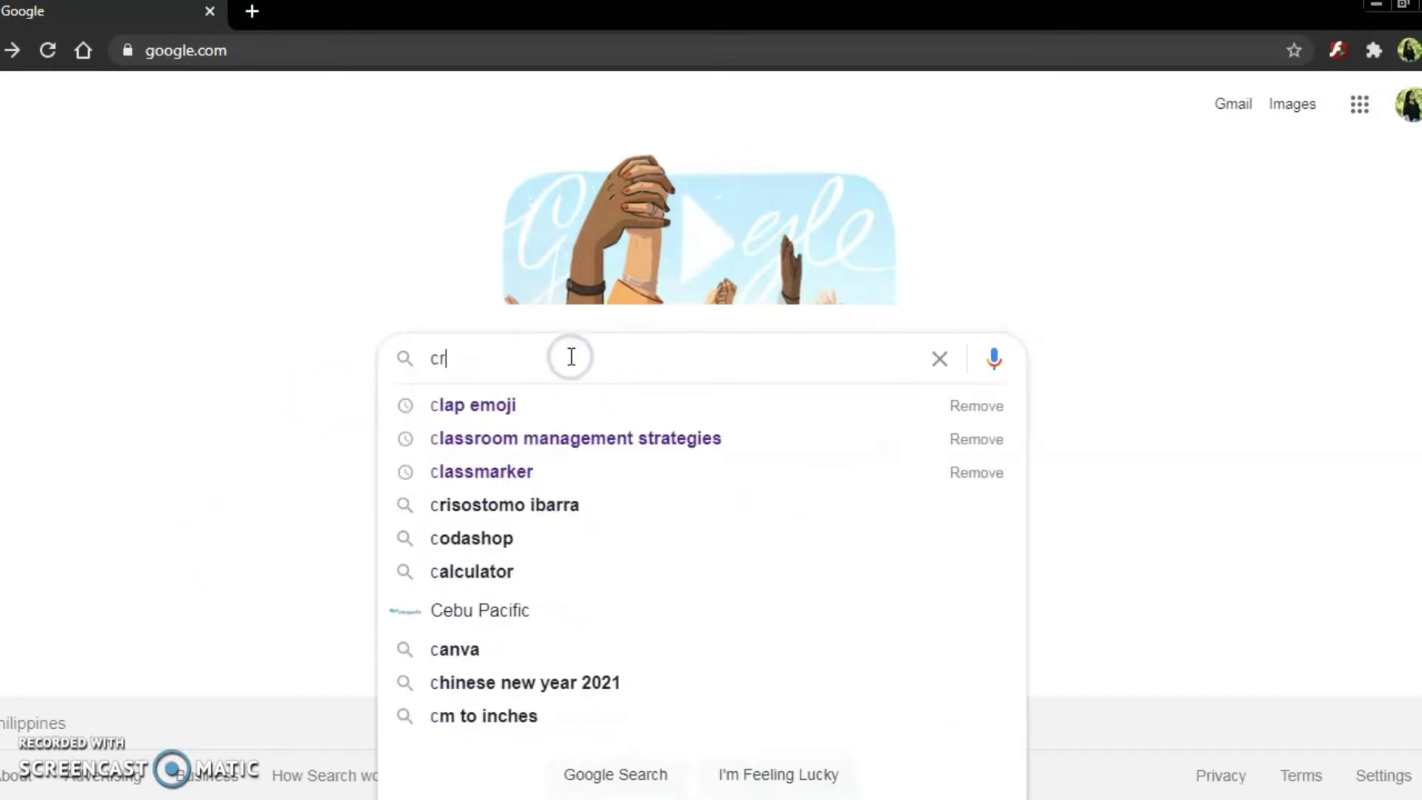
{"action": "type", "text": "eately"}
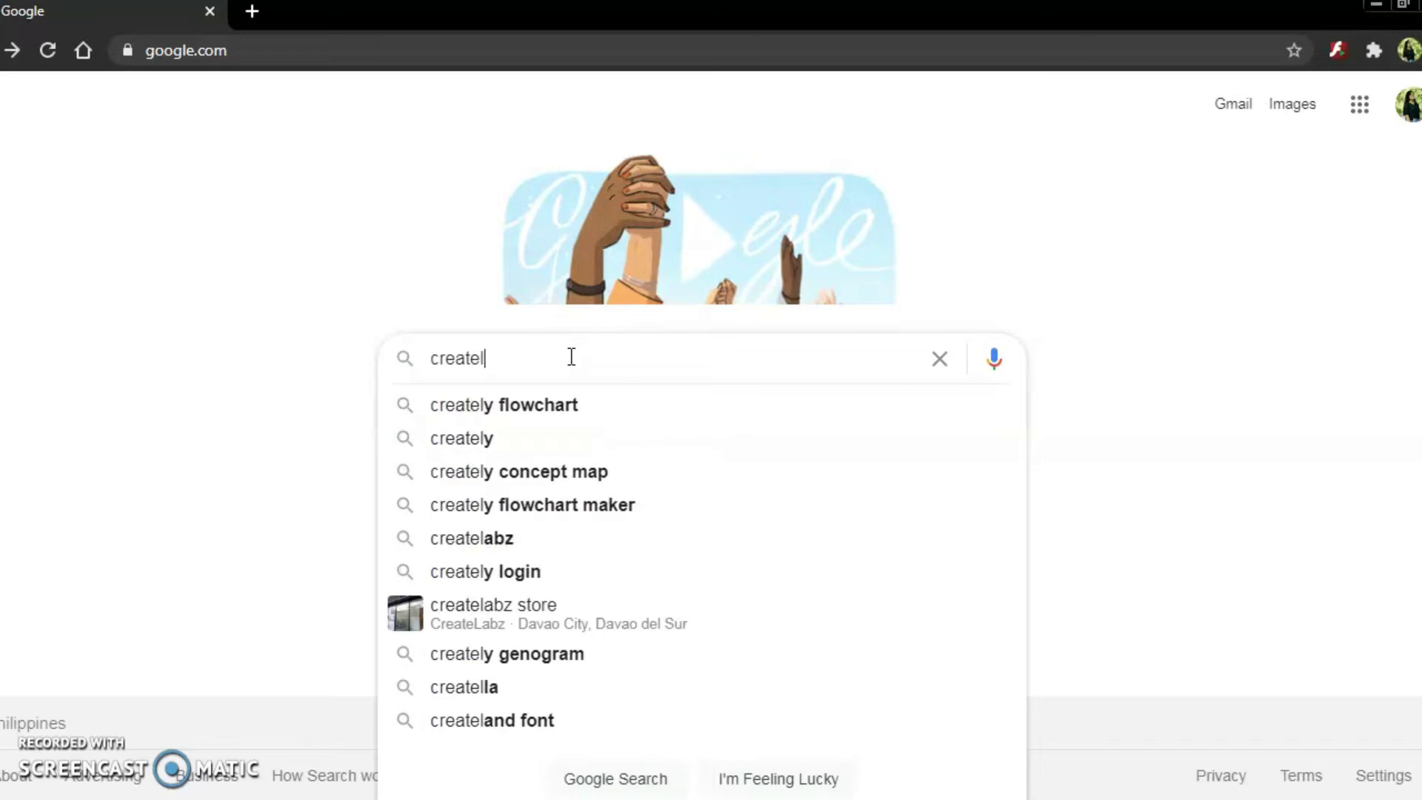
{"action": "key", "text": "Return"}
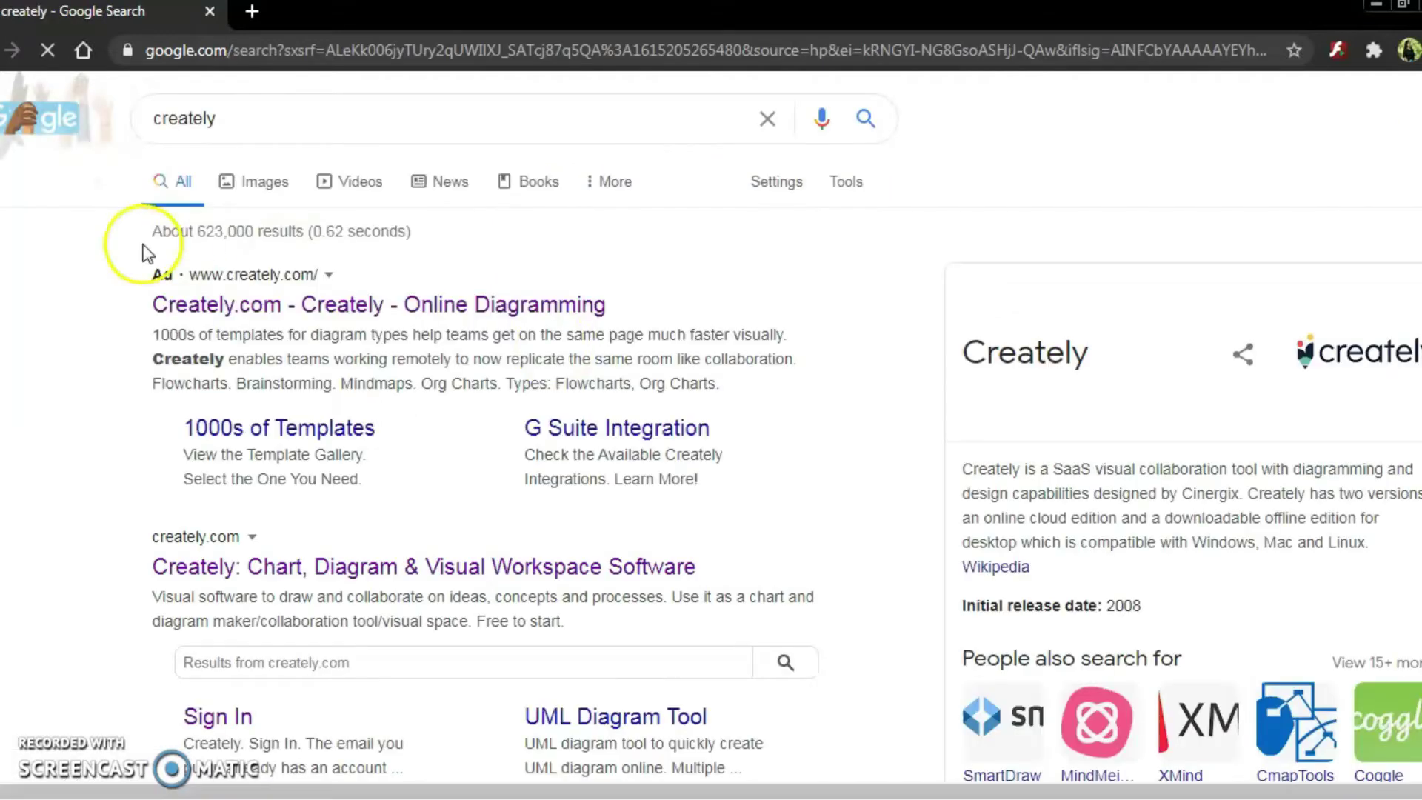
{"action": "left_click", "coordinate": [254, 297]}
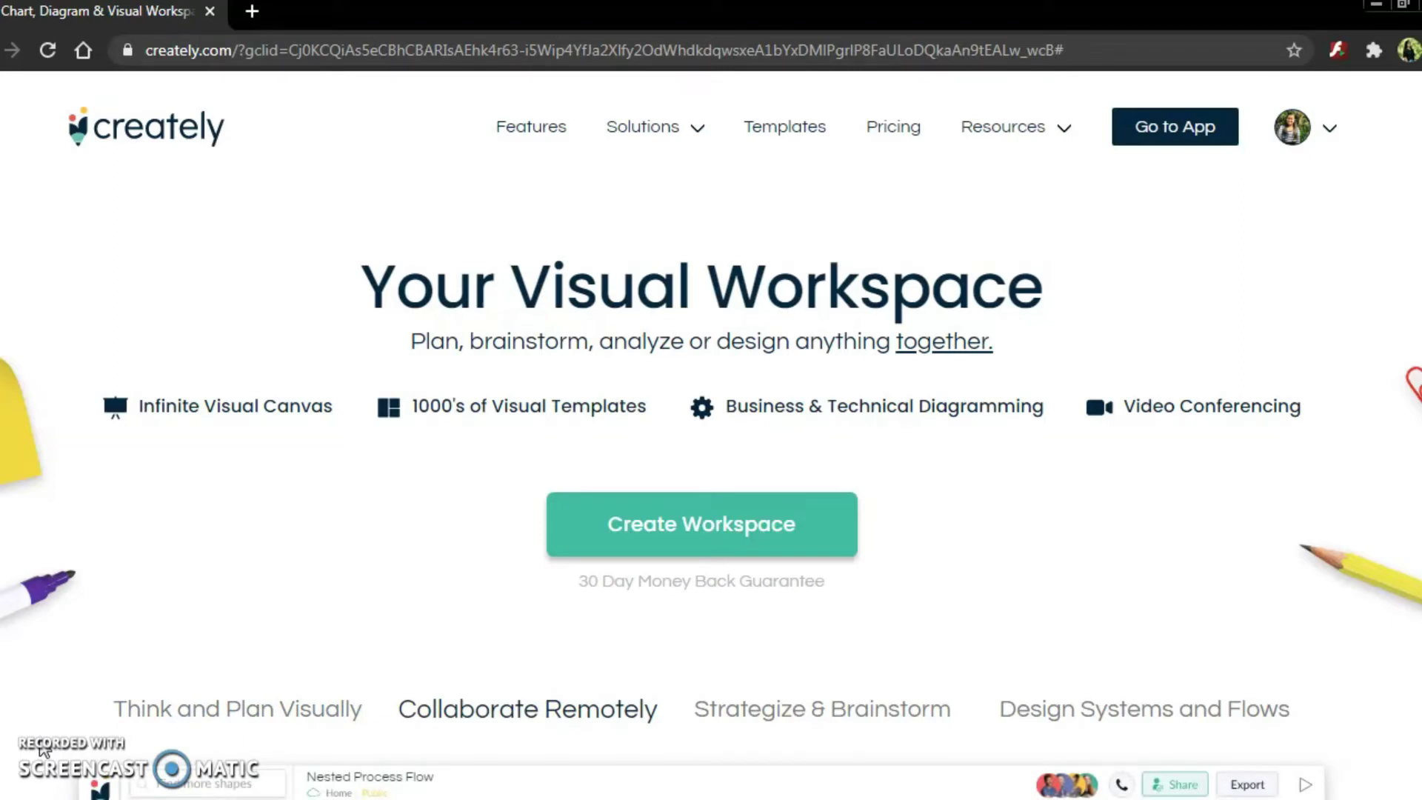
- Create a workspace from the Creately homepage to enter the diagram editor
{"action": "mouse_move", "coordinate": [1341, 137]}
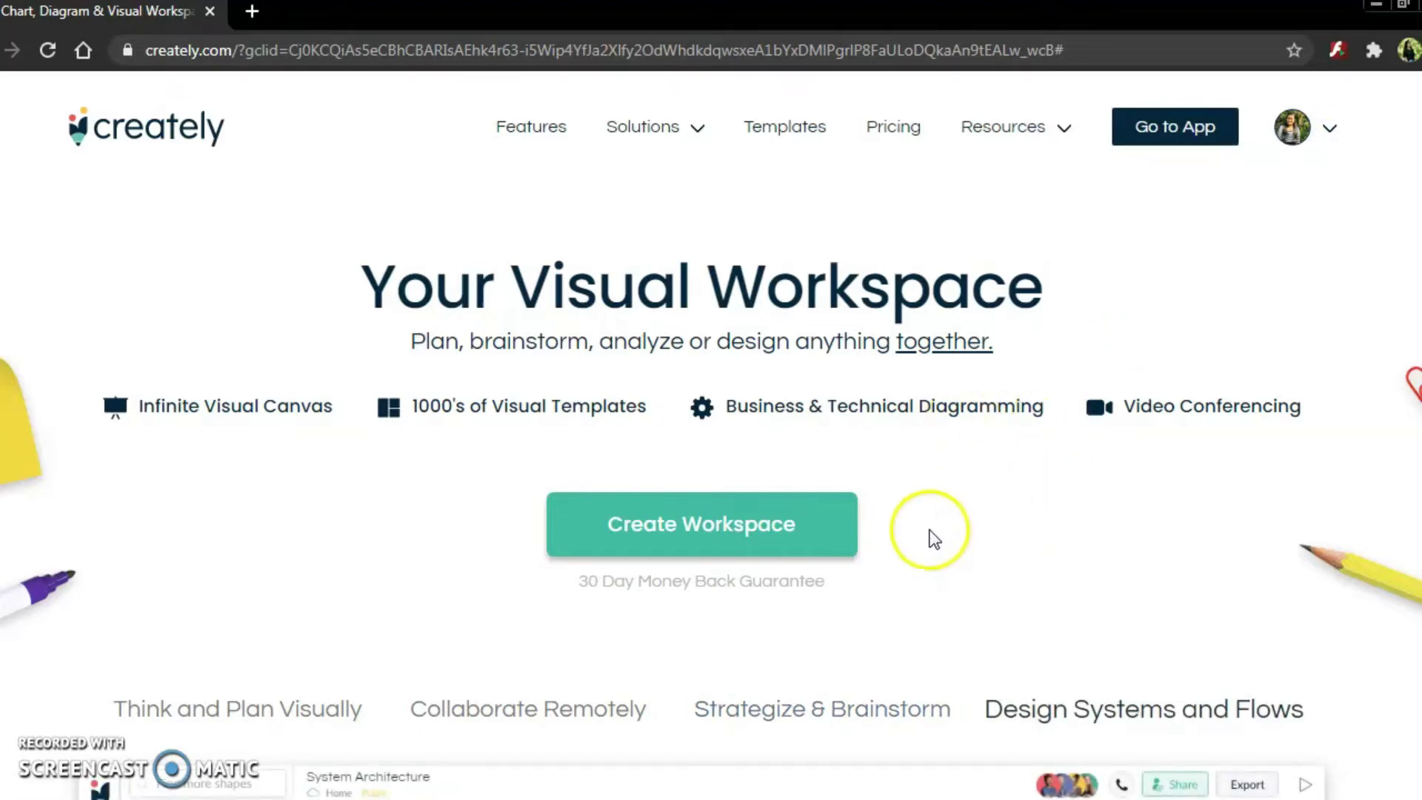
{"action": "left_click", "coordinate": [705, 533]}
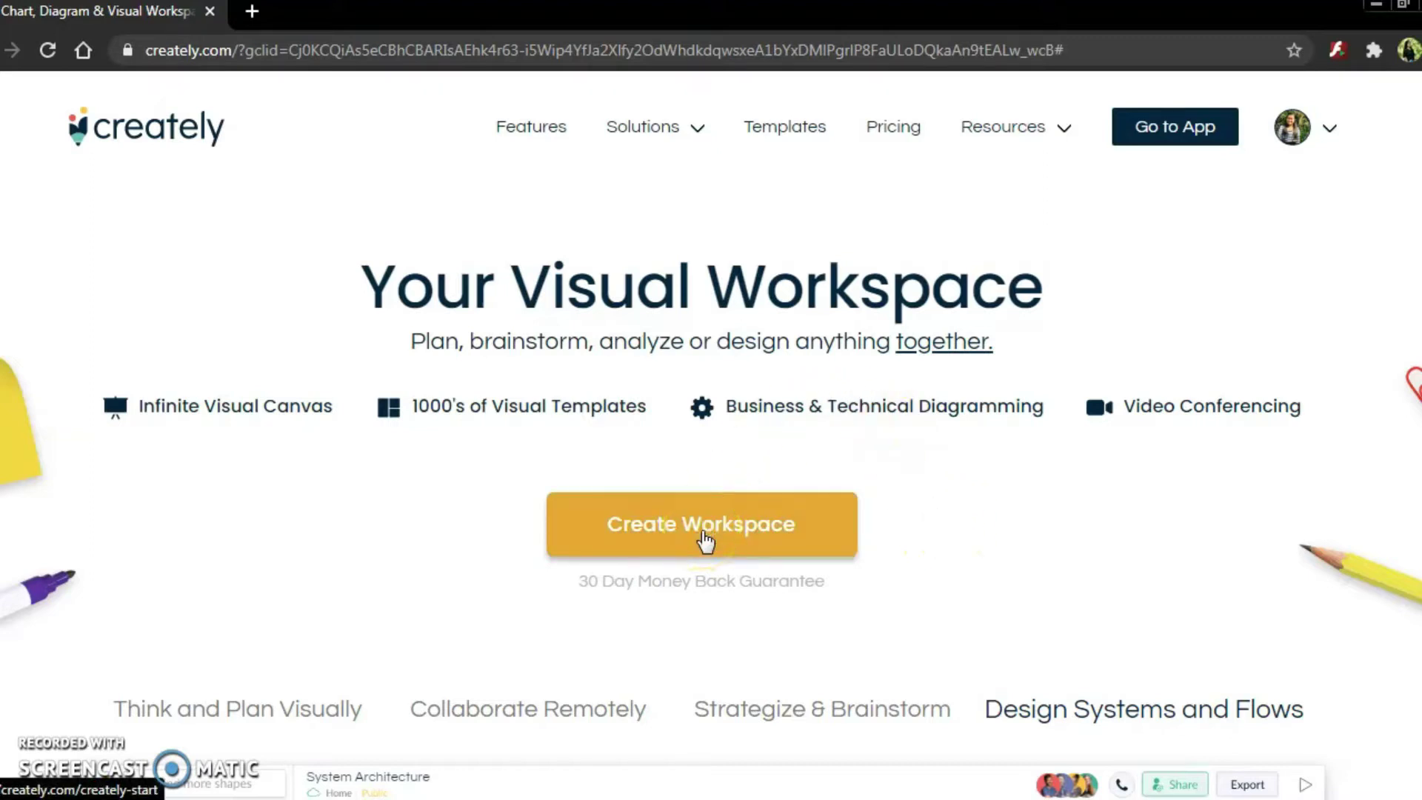
{"action": "left_click", "coordinate": [655, 591]}
{"action": "left_click", "coordinate": [739, 533]}
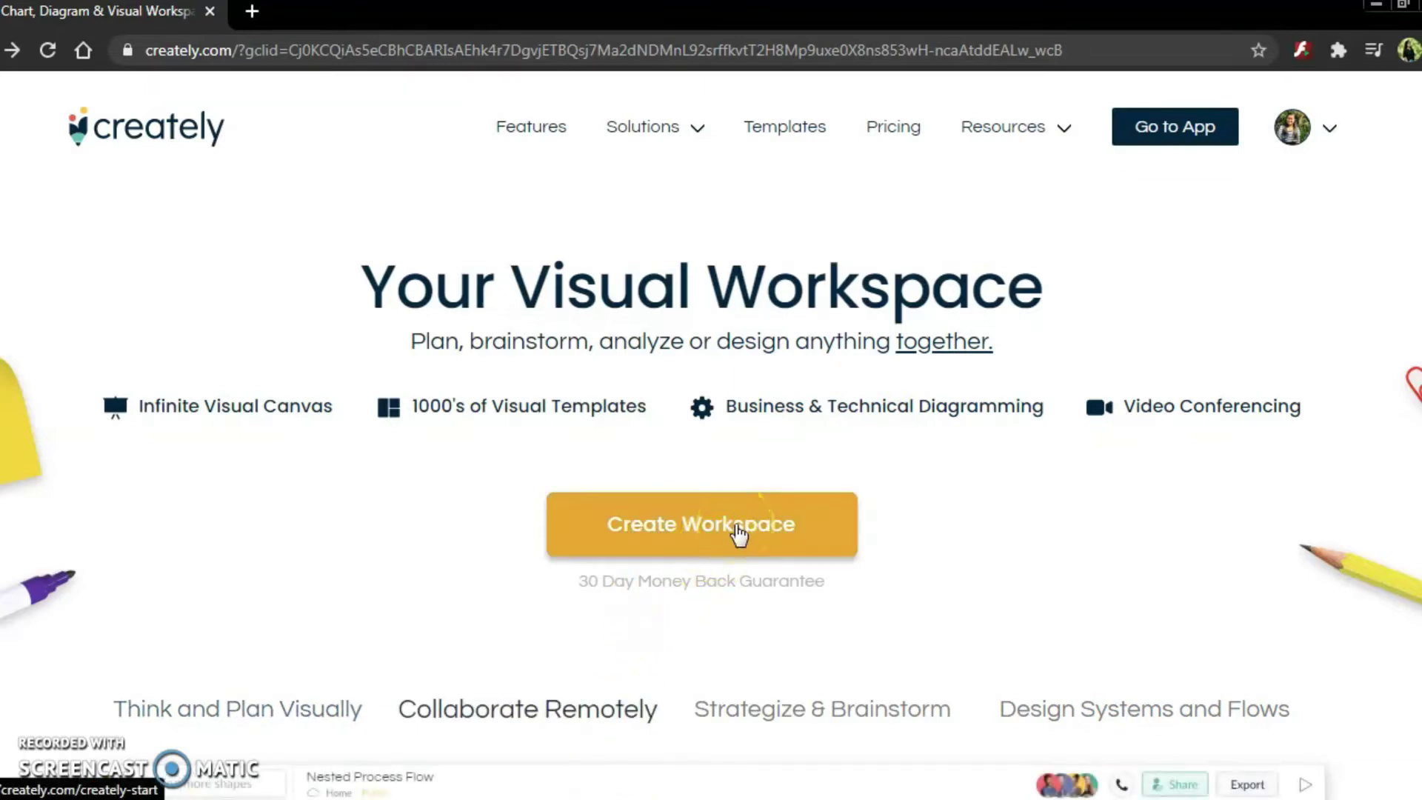
{"action": "left_click", "coordinate": [739, 533]}
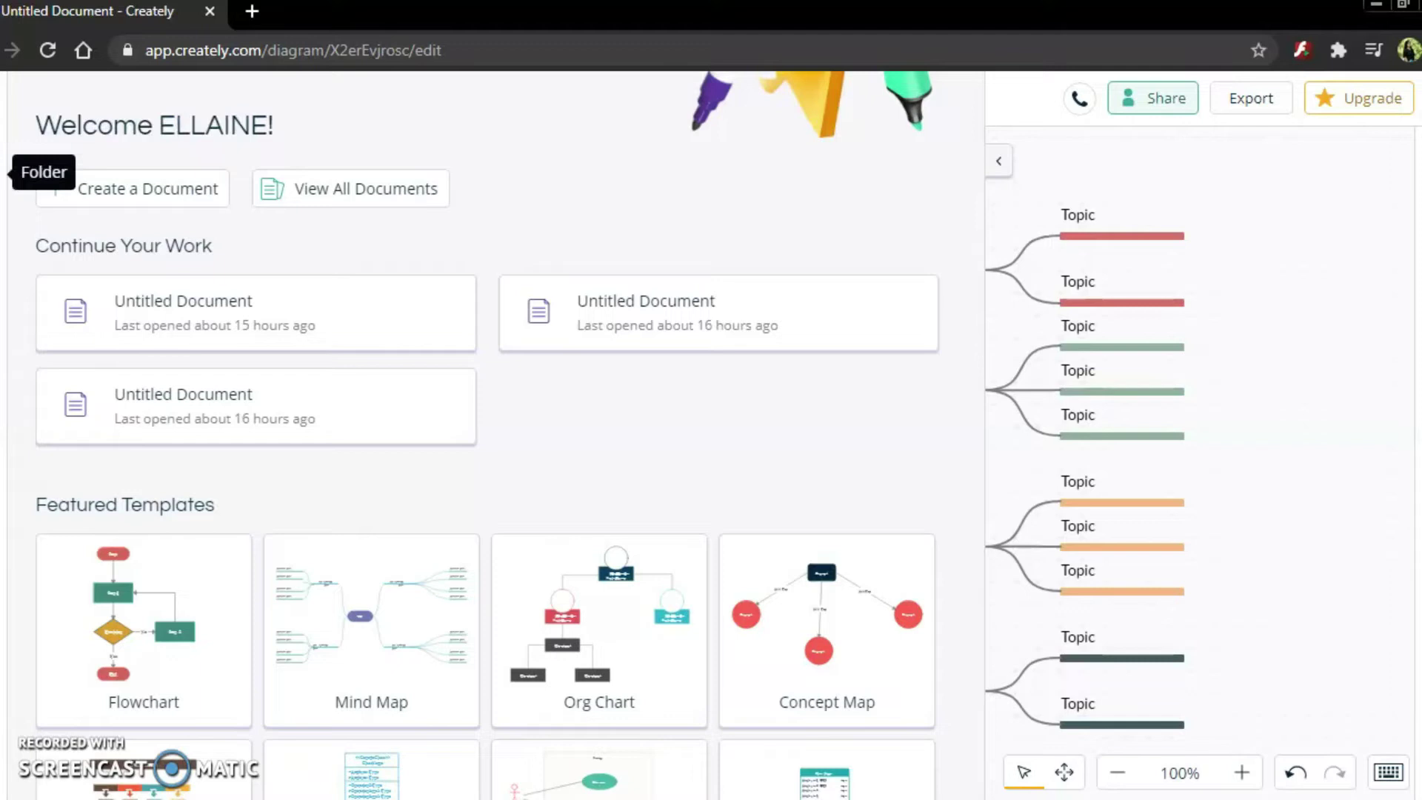
- View the saved documents in the Home folder and examine the template categories, from Design Software and Systems through Tools for Educators
{"action": "left_click", "coordinate": [4, 172]}
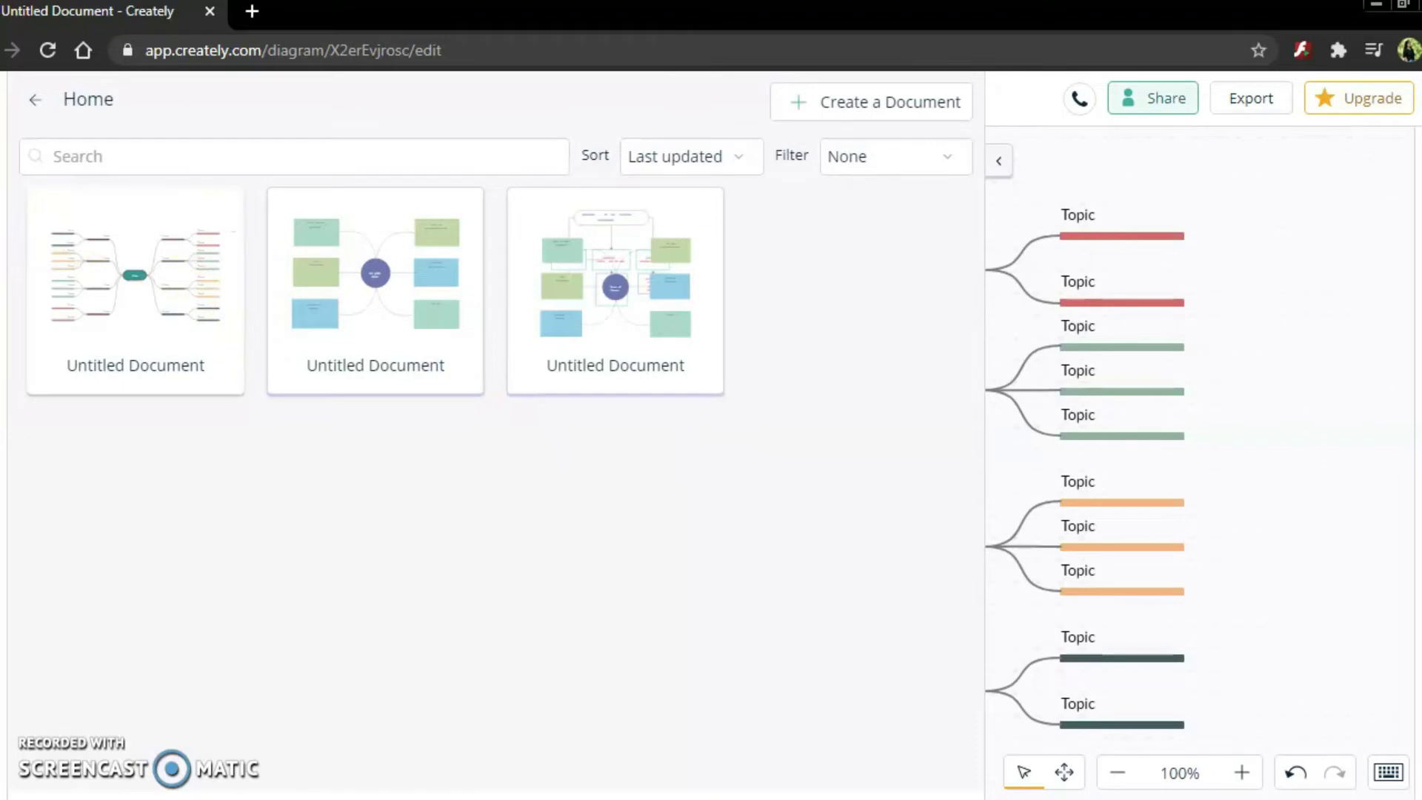
{"action": "left_click", "coordinate": [5, 185]}
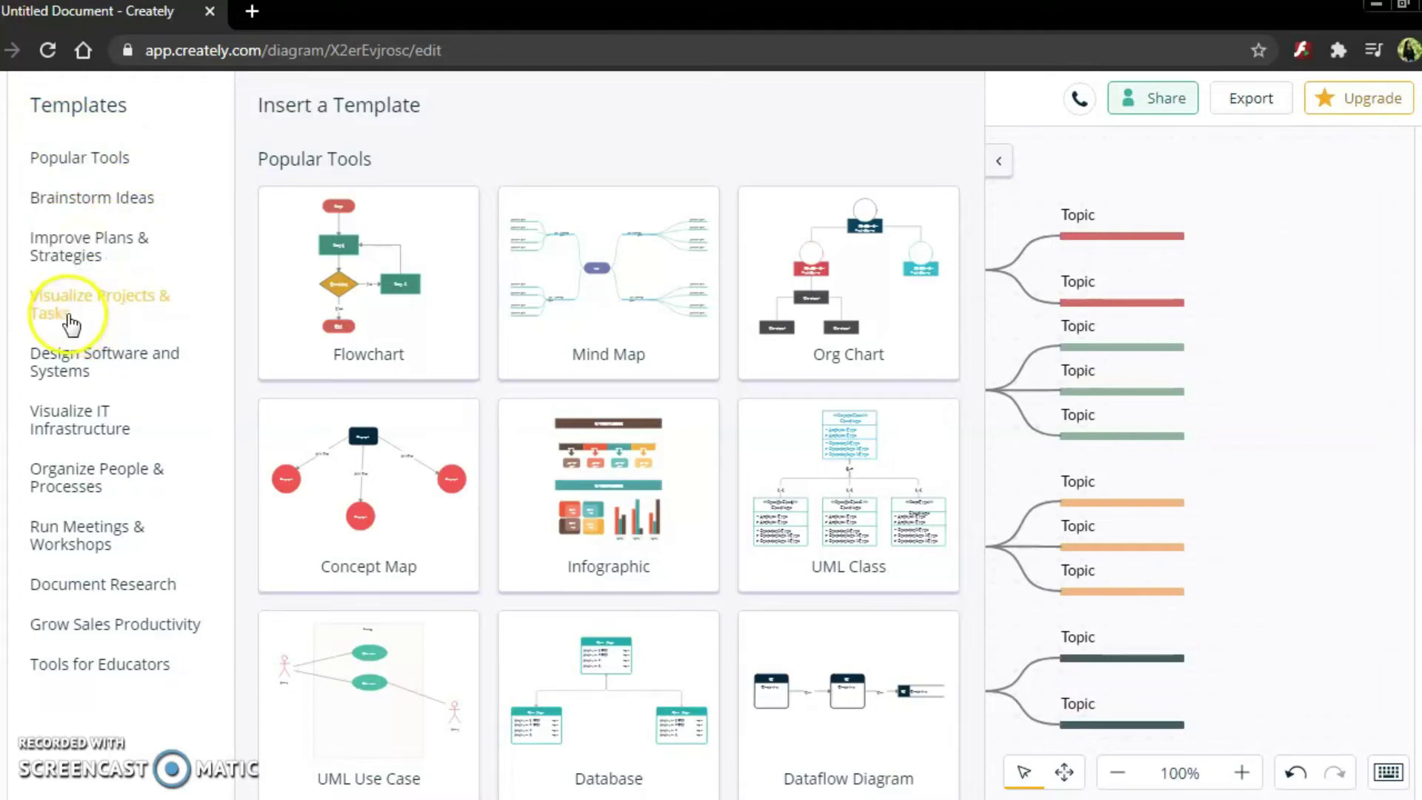
{"action": "left_click", "coordinate": [74, 368]}
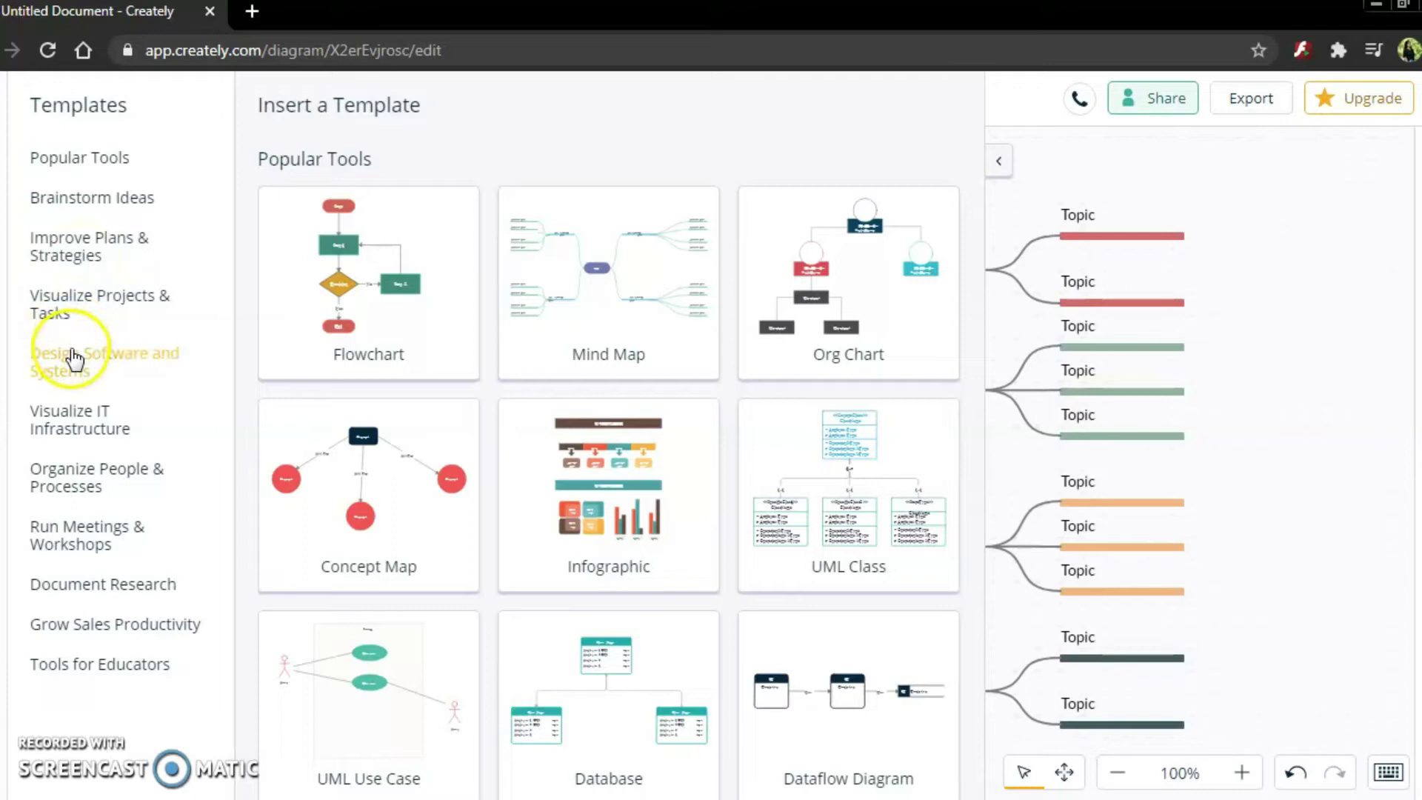
{"action": "left_click", "coordinate": [89, 428]}
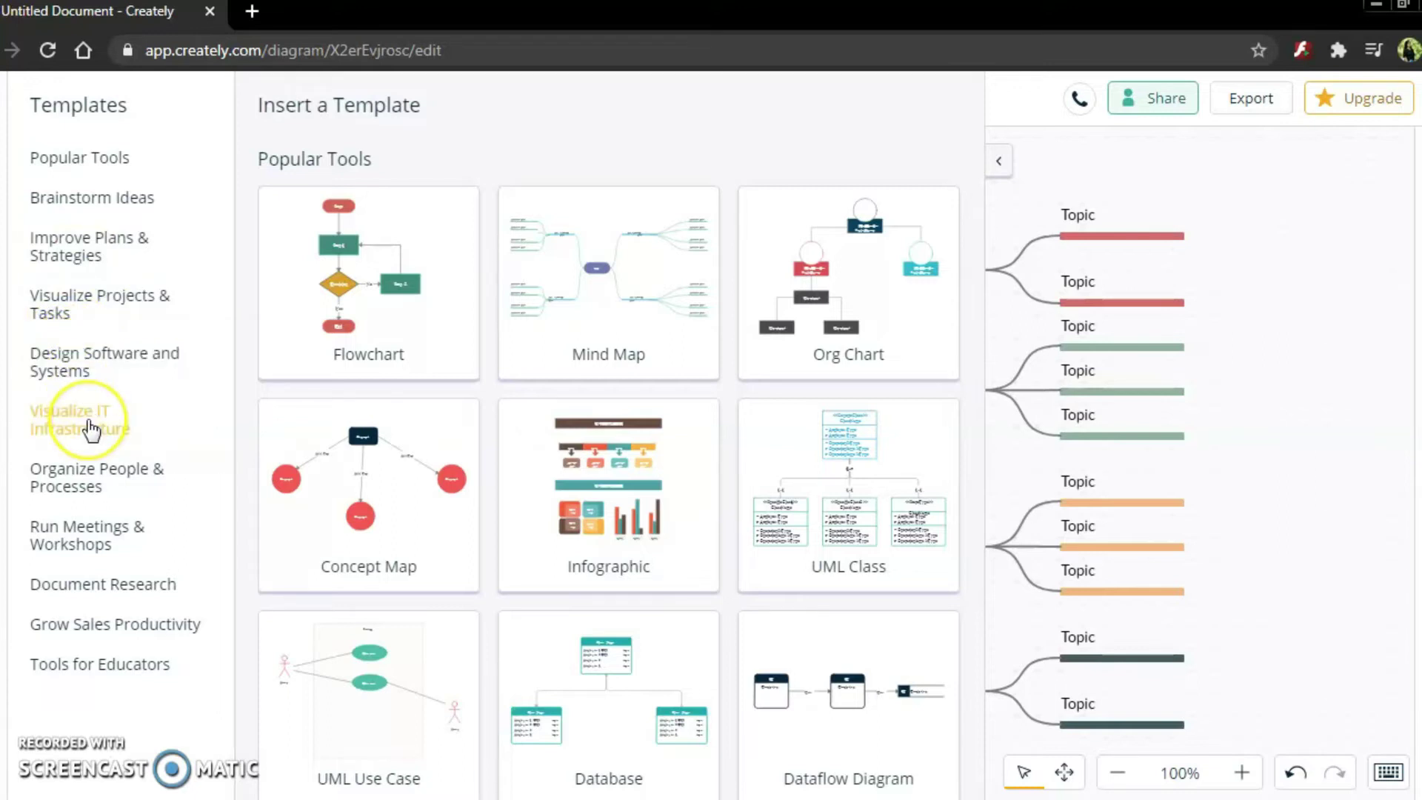
{"action": "left_click", "coordinate": [95, 487]}
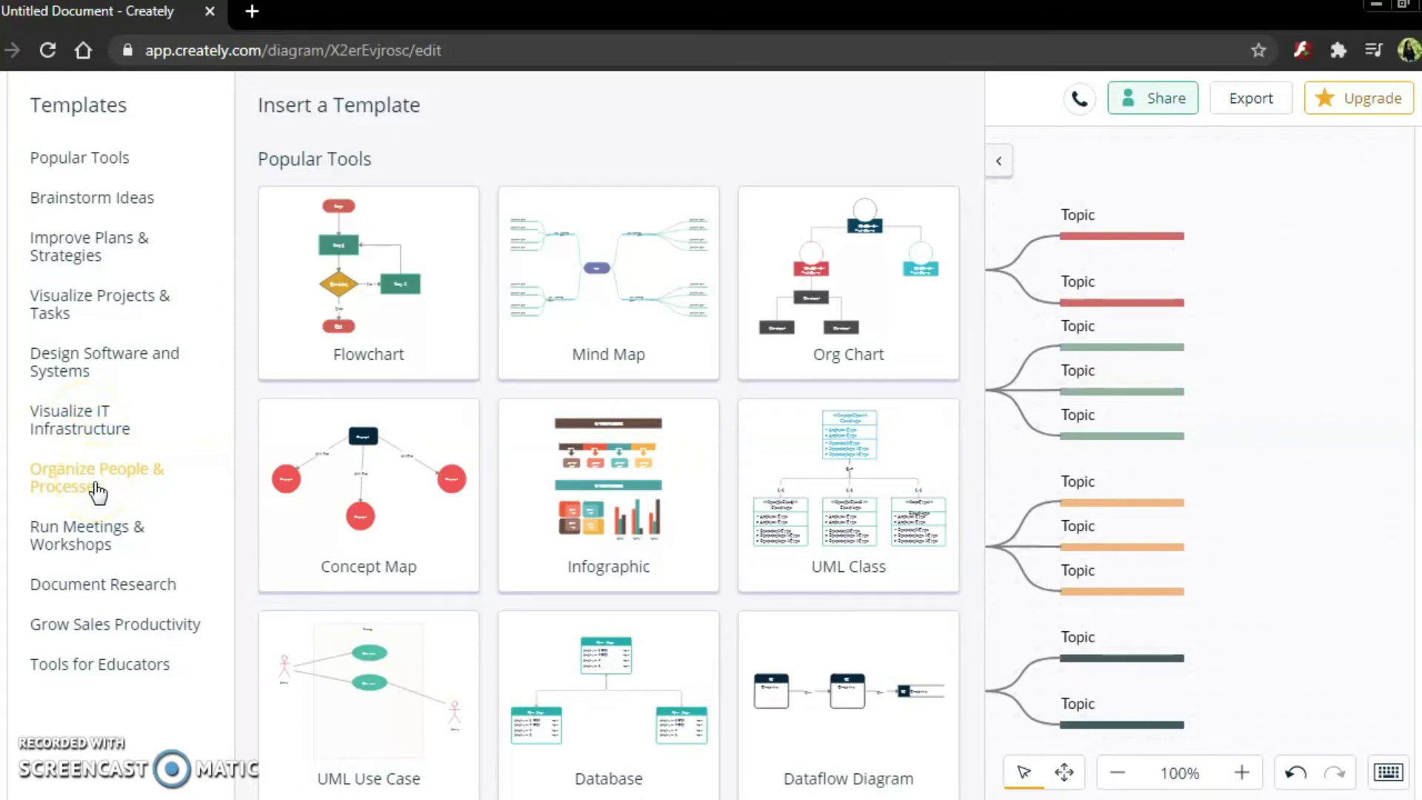
{"action": "left_click", "coordinate": [99, 542]}
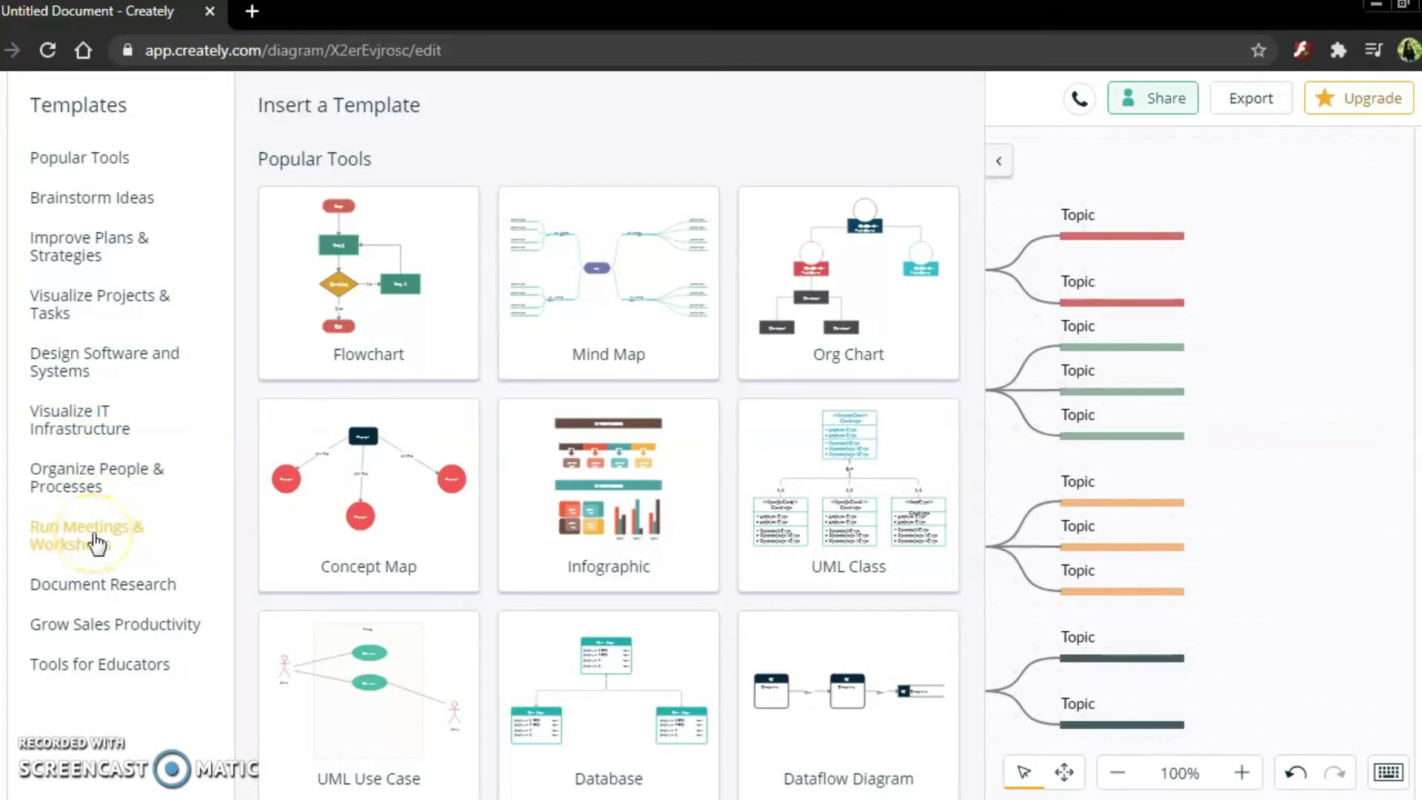
{"action": "left_click", "coordinate": [115, 592]}
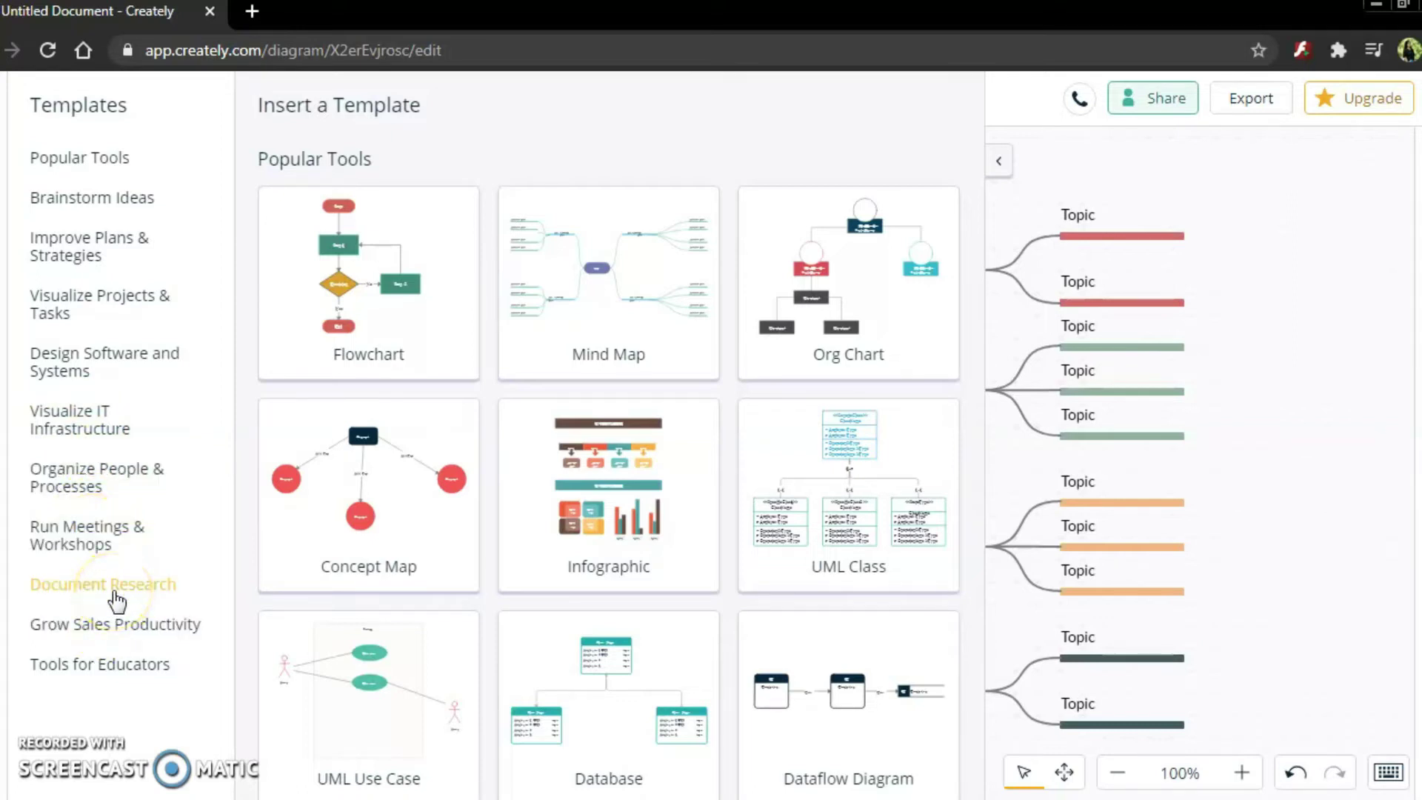
{"action": "left_click", "coordinate": [127, 634]}
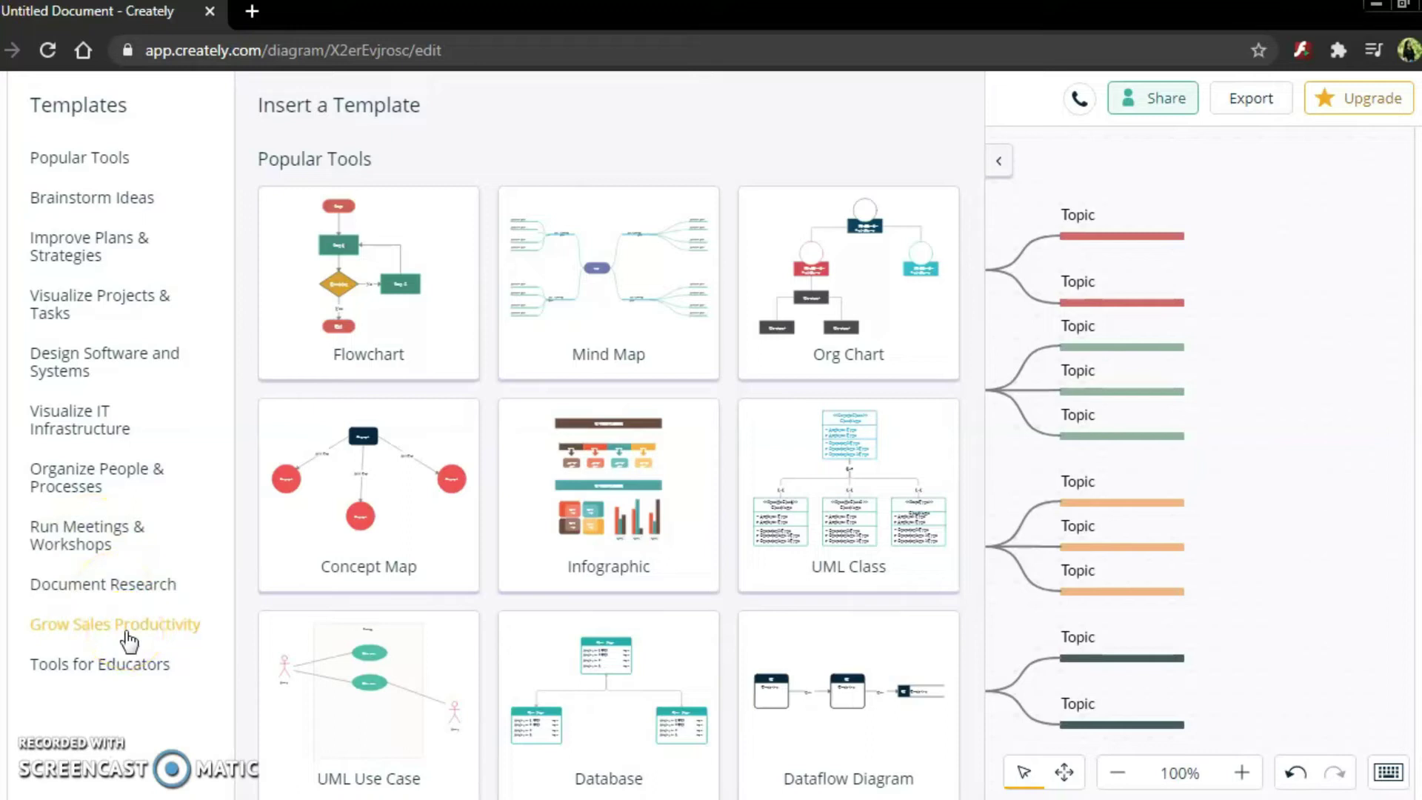
{"action": "left_click", "coordinate": [140, 669]}
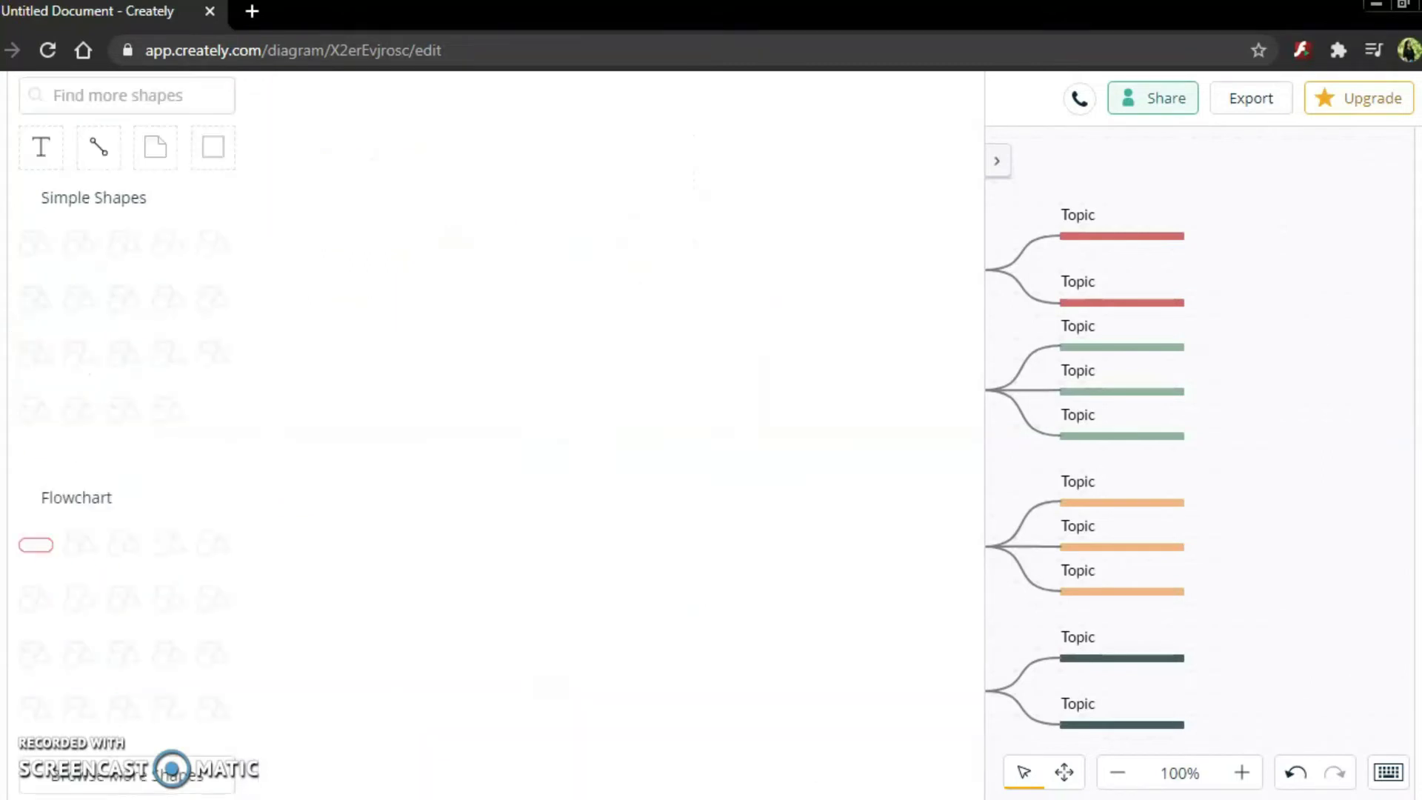
- Examine the simple, flowchart and block shapes and the additional shape sets available under Browse Shapes
{"action": "scroll", "coordinate": [112, 280], "scroll_direction": "up", "scroll_amount": 5}
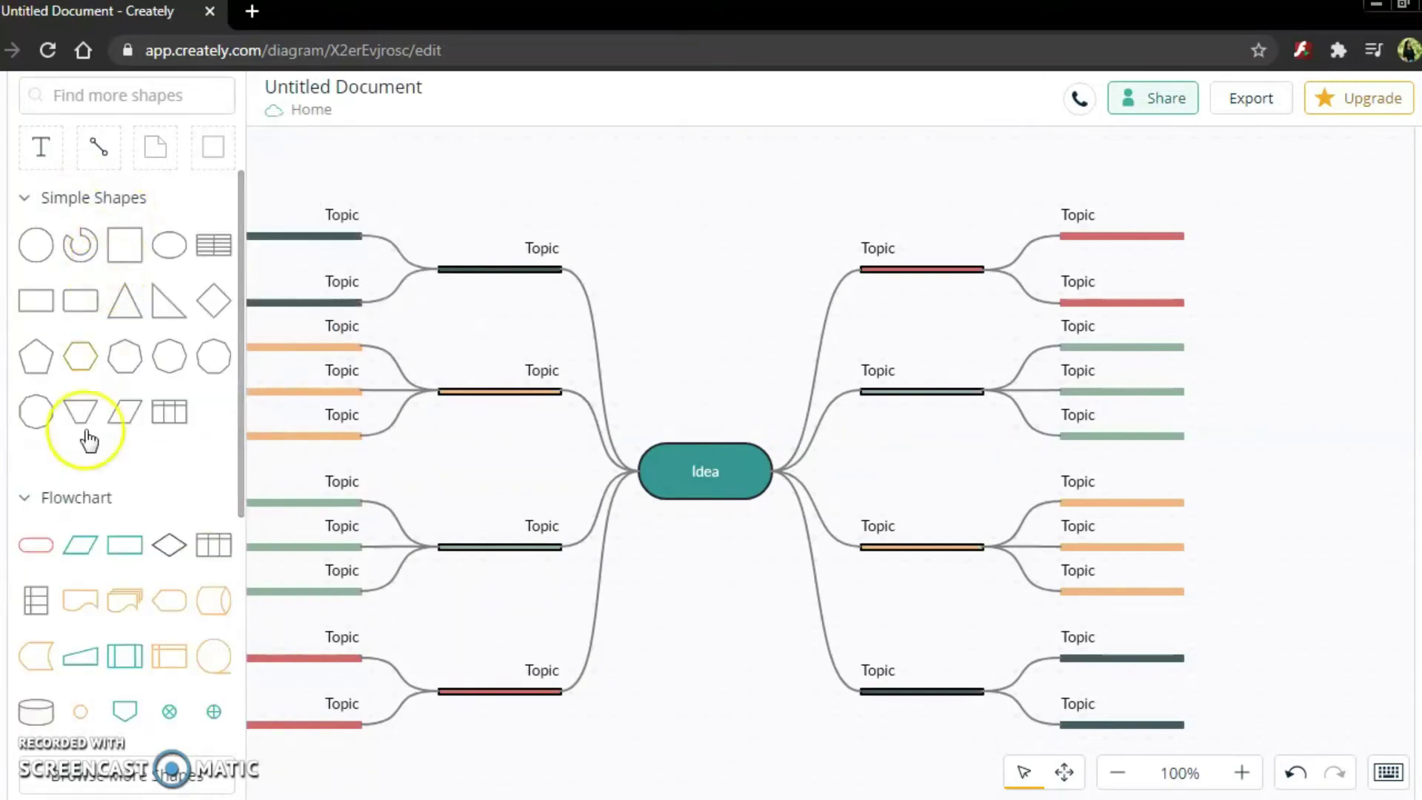
{"action": "scroll", "coordinate": [76, 496], "scroll_direction": "down", "scroll_amount": 5}
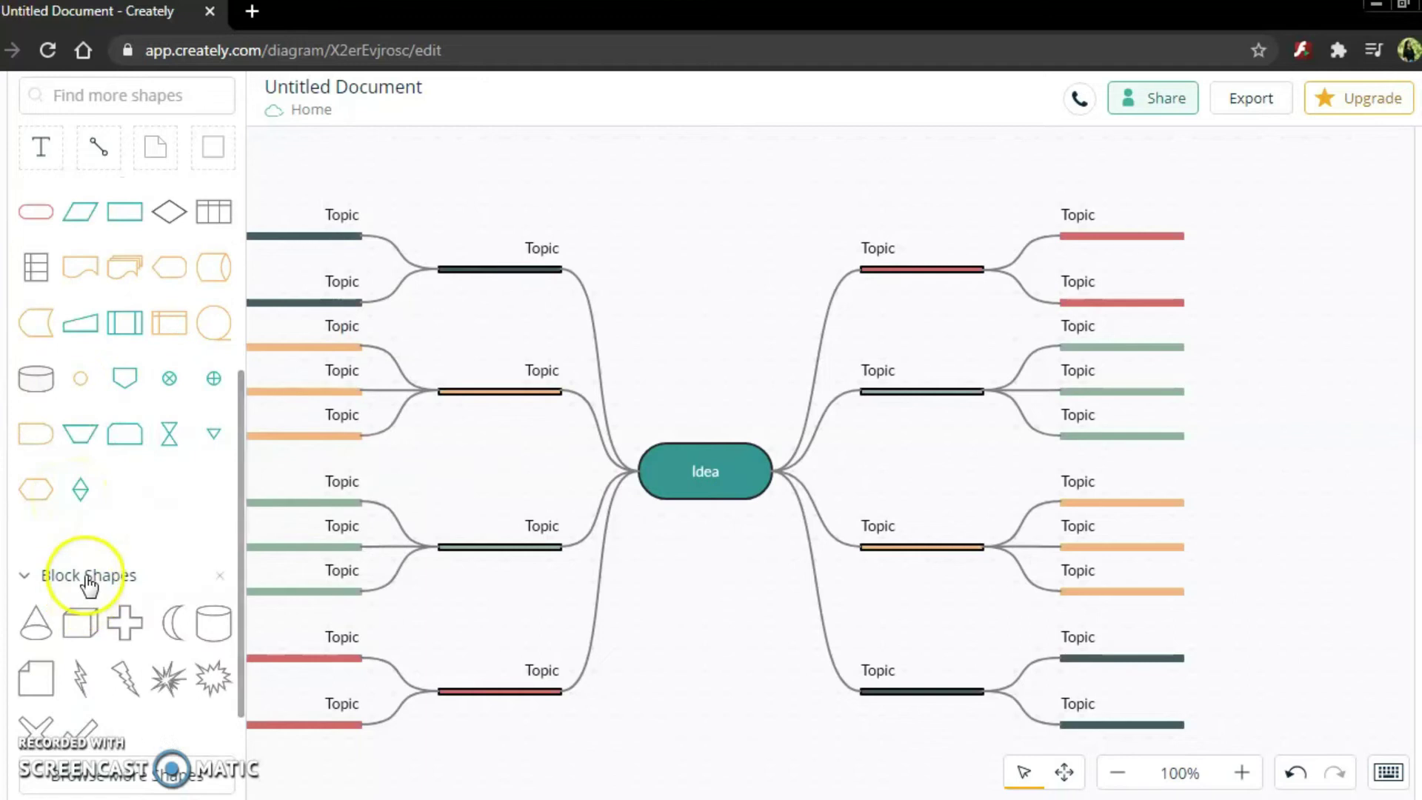
{"action": "left_click", "coordinate": [151, 787]}
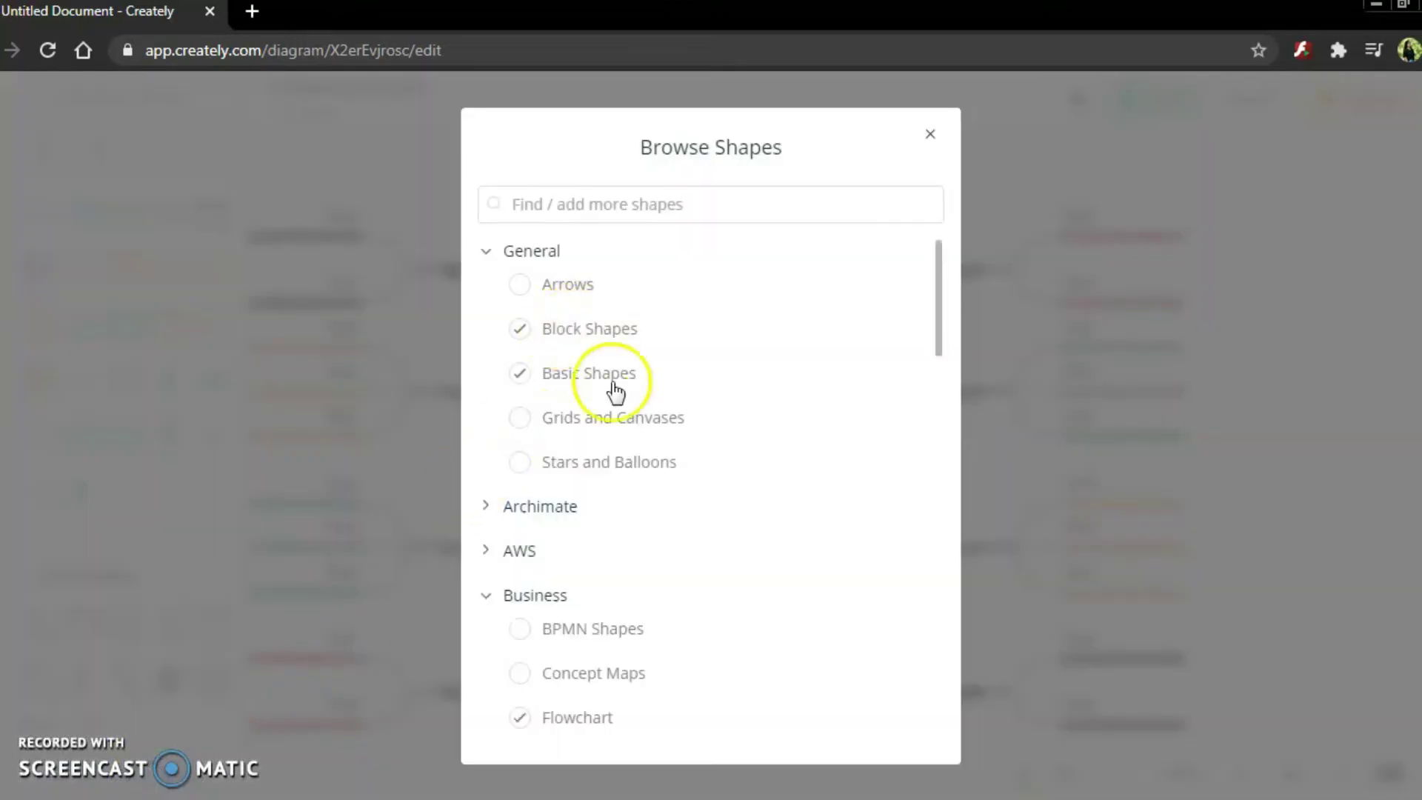
{"action": "scroll", "coordinate": [643, 455], "scroll_direction": "down", "scroll_amount": 10}
{"action": "scroll", "coordinate": [643, 455], "scroll_direction": "down", "scroll_amount": 5}
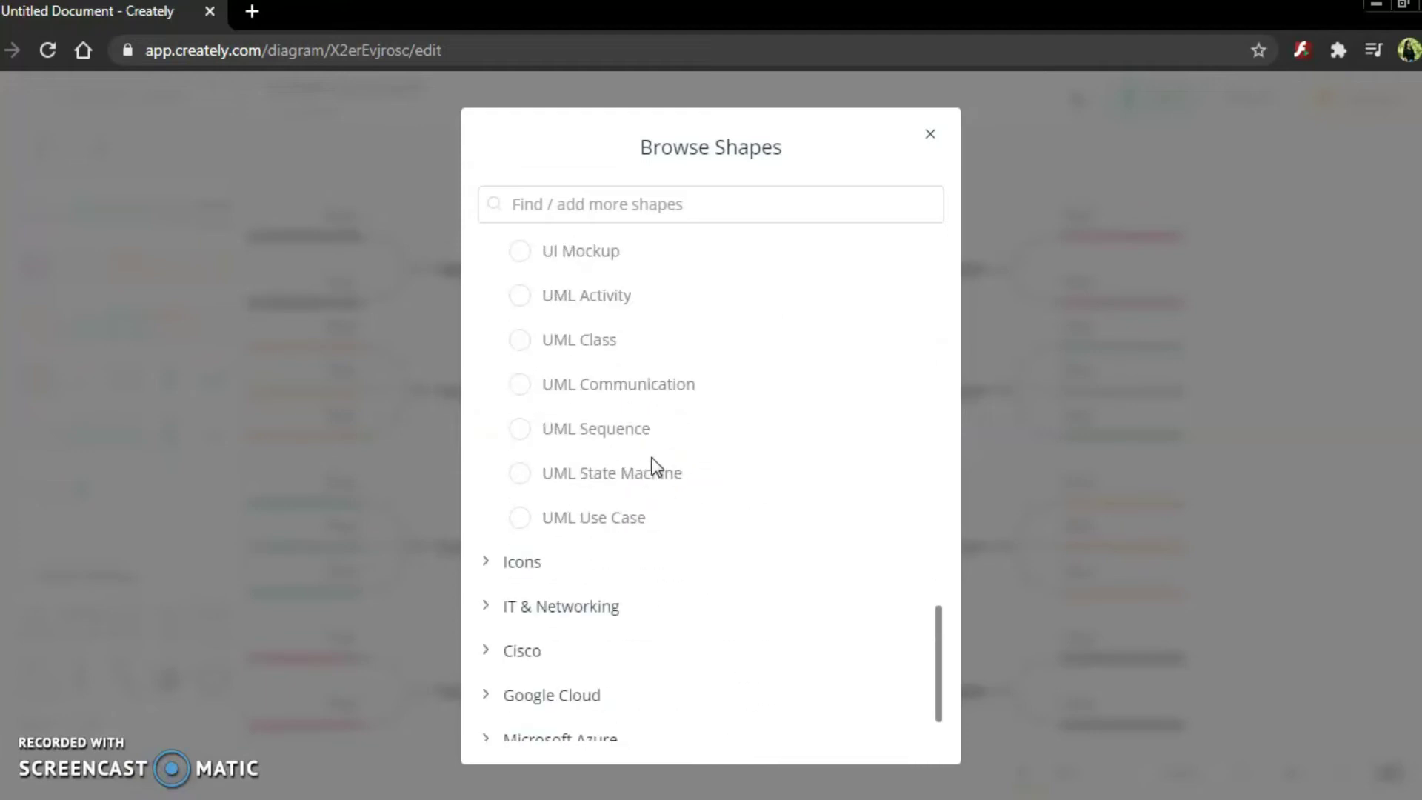
{"action": "left_click", "coordinate": [931, 131]}
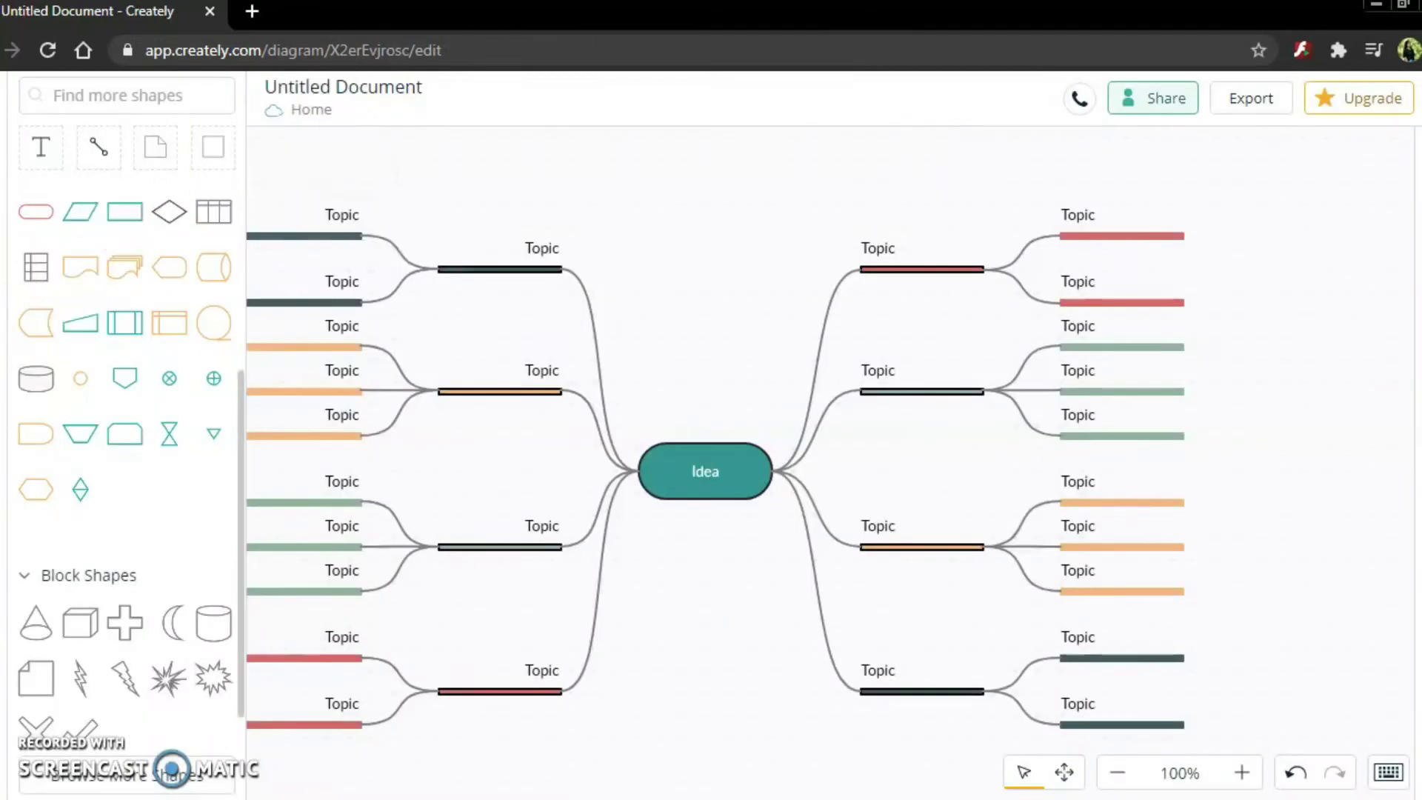
- View the image import options and the built-in Google Search tool
{"action": "left_click", "coordinate": [29, 323]}
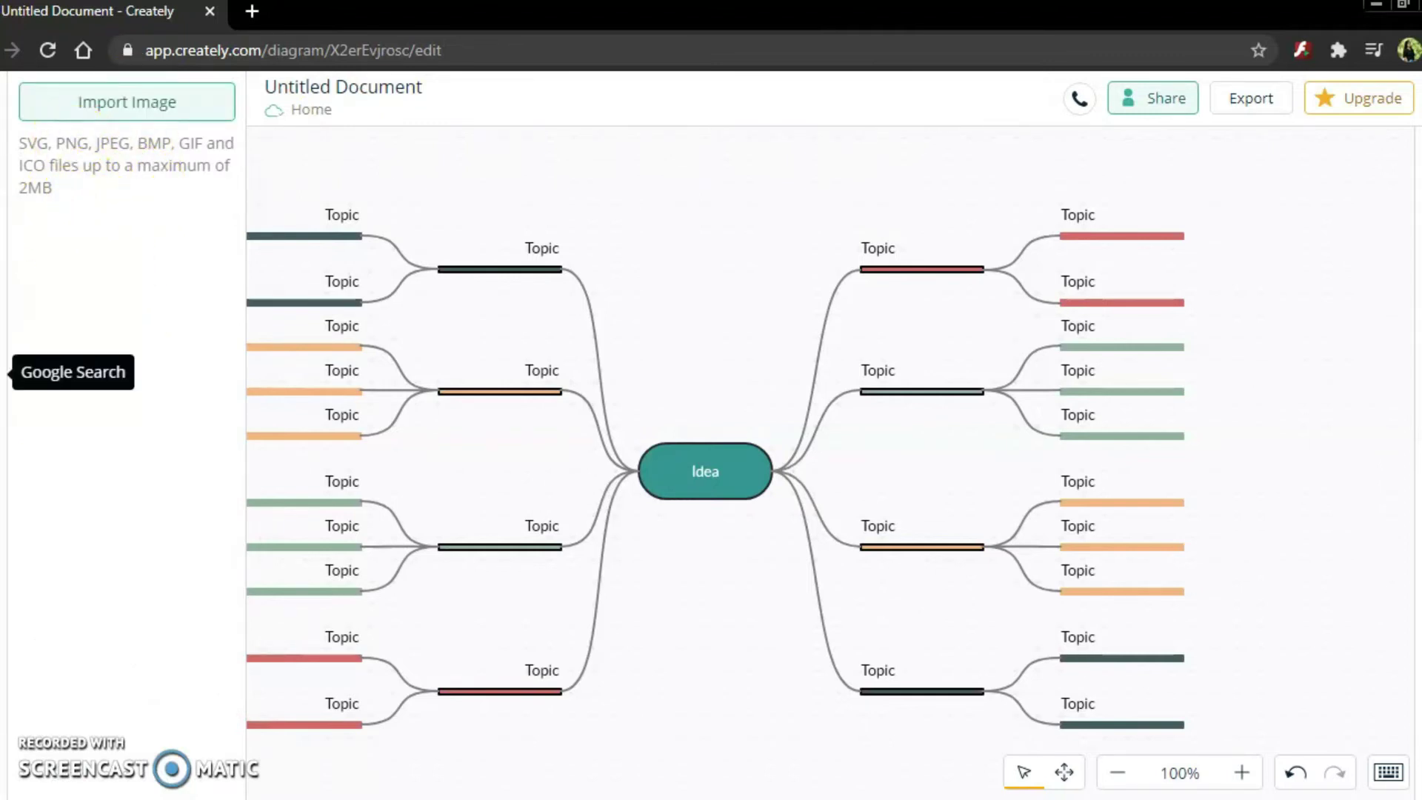
{"action": "left_click", "coordinate": [4, 372]}
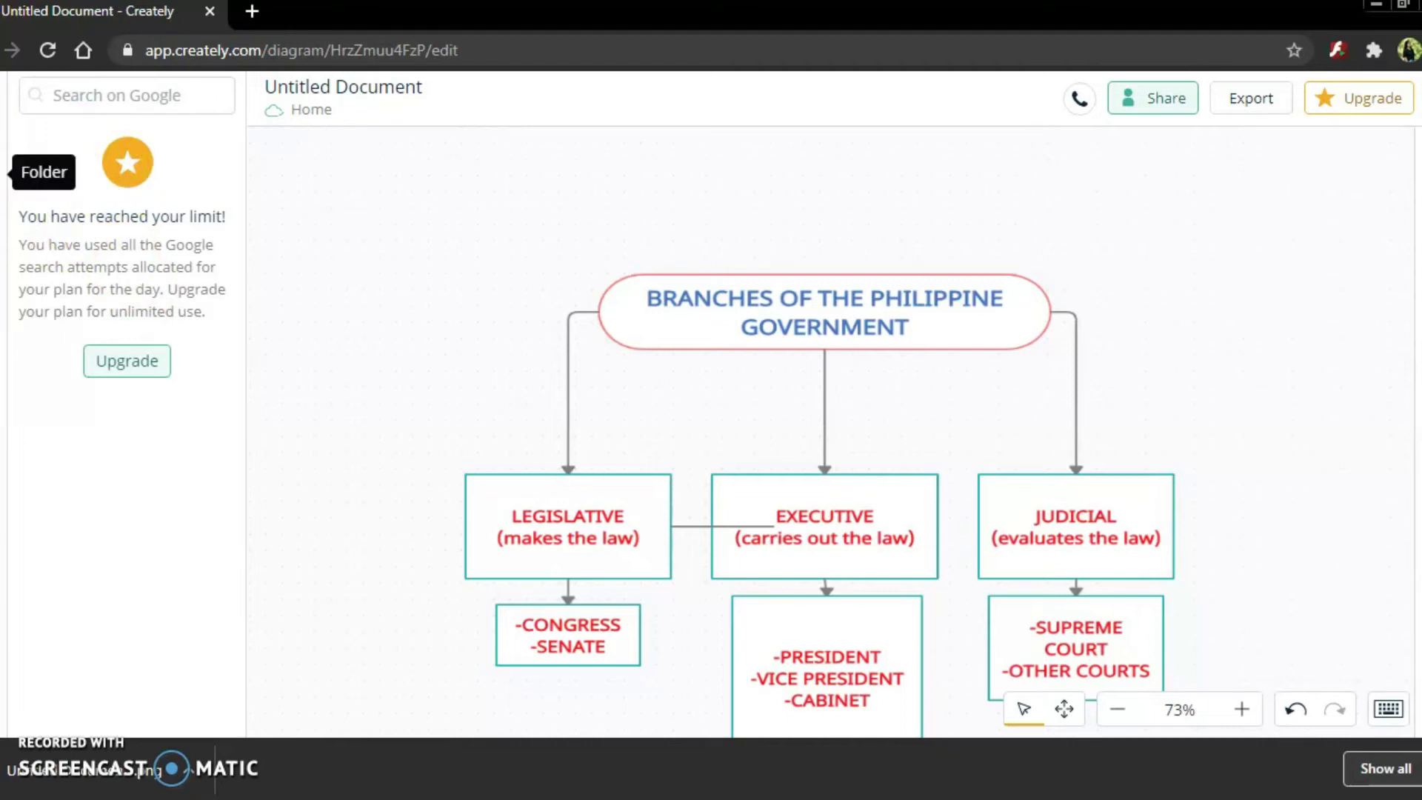
- View the documents in the Home folder, collapse the folder view and examine the whole Branches of the Philippine Government chart
{"action": "left_click", "coordinate": [4, 172]}
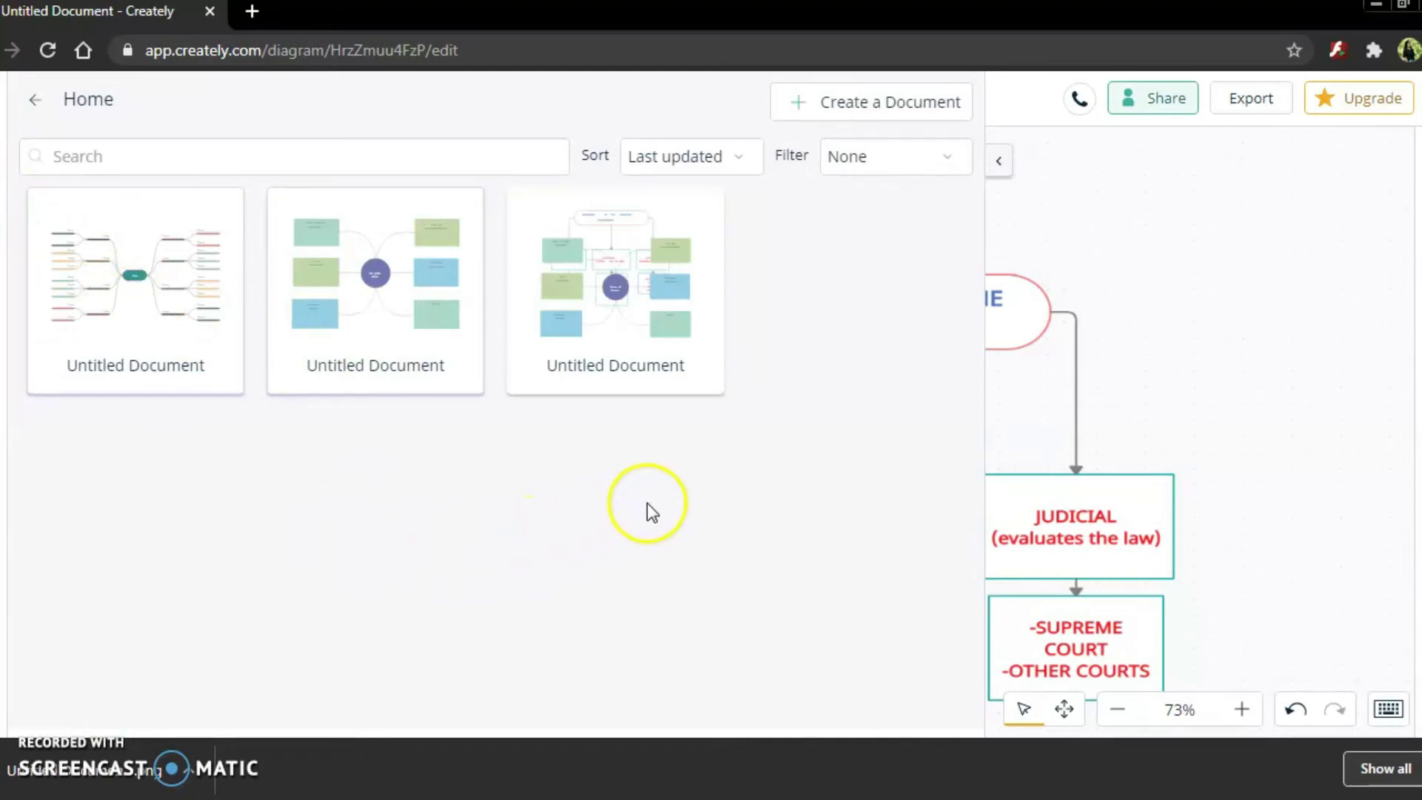
{"action": "left_click", "coordinate": [1004, 164]}
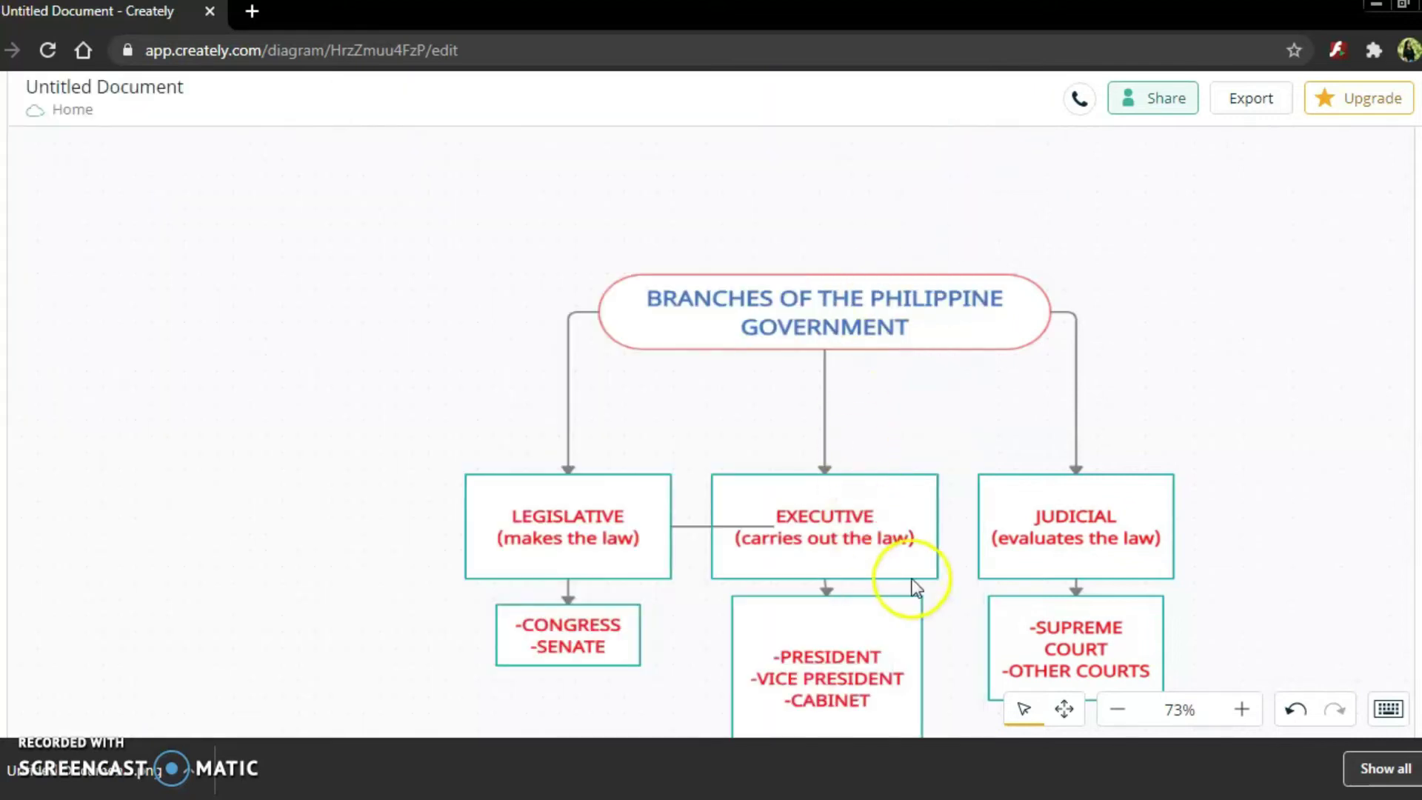
{"action": "scroll", "coordinate": [743, 384], "scroll_direction": "down", "scroll_amount": 1}
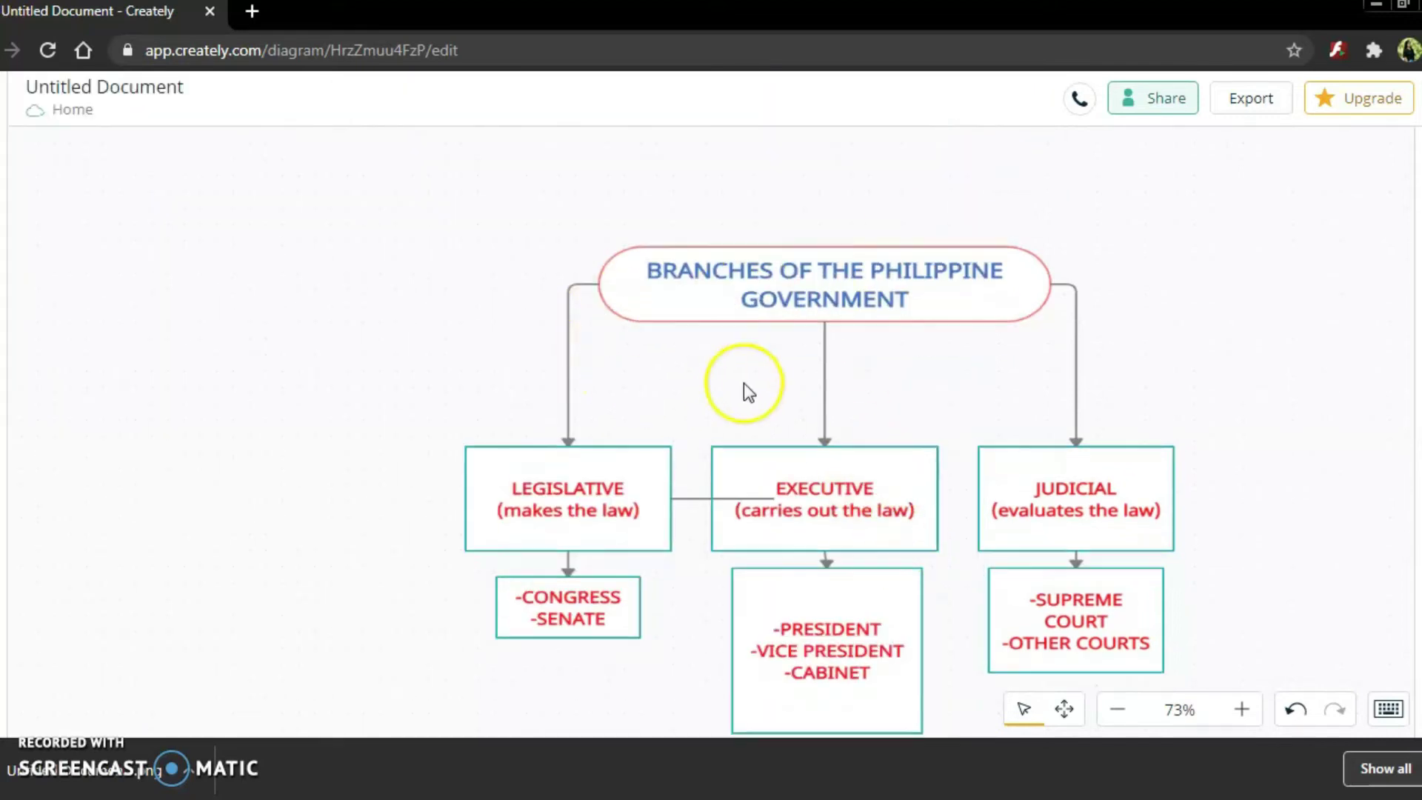
{"action": "scroll", "coordinate": [1252, 492], "scroll_direction": "down", "scroll_amount": 3}
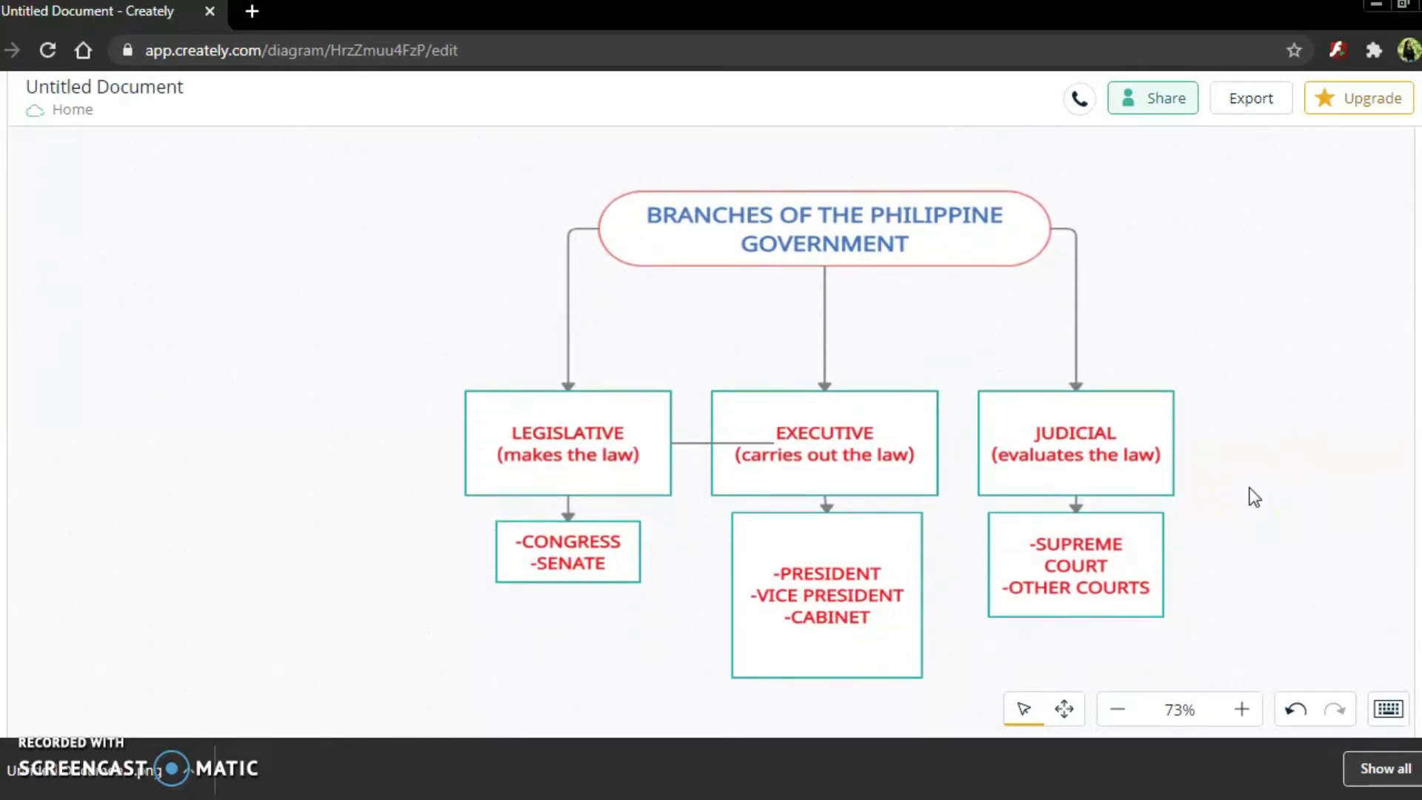
{"action": "left_click", "coordinate": [1207, 604]}
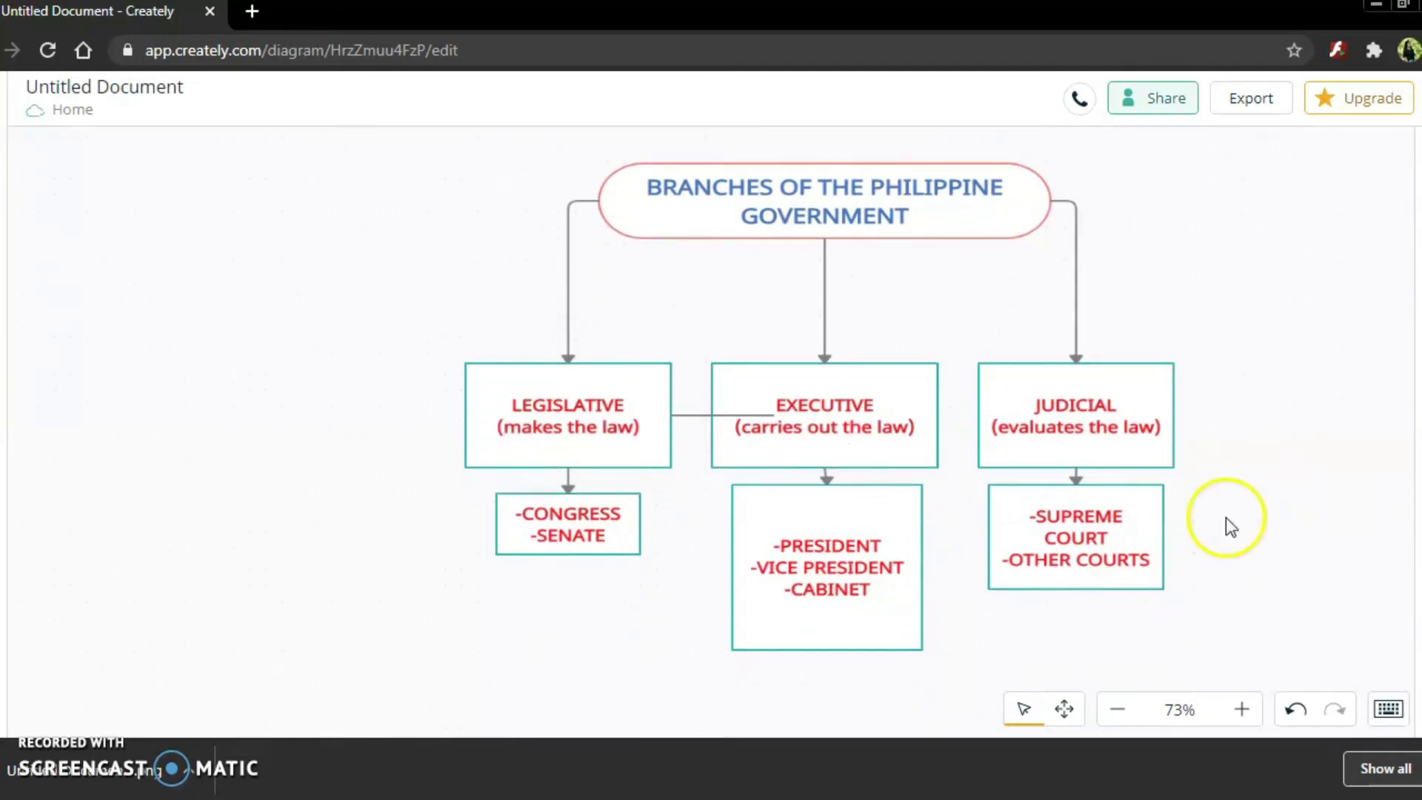
{"action": "left_click", "coordinate": [1251, 96]}
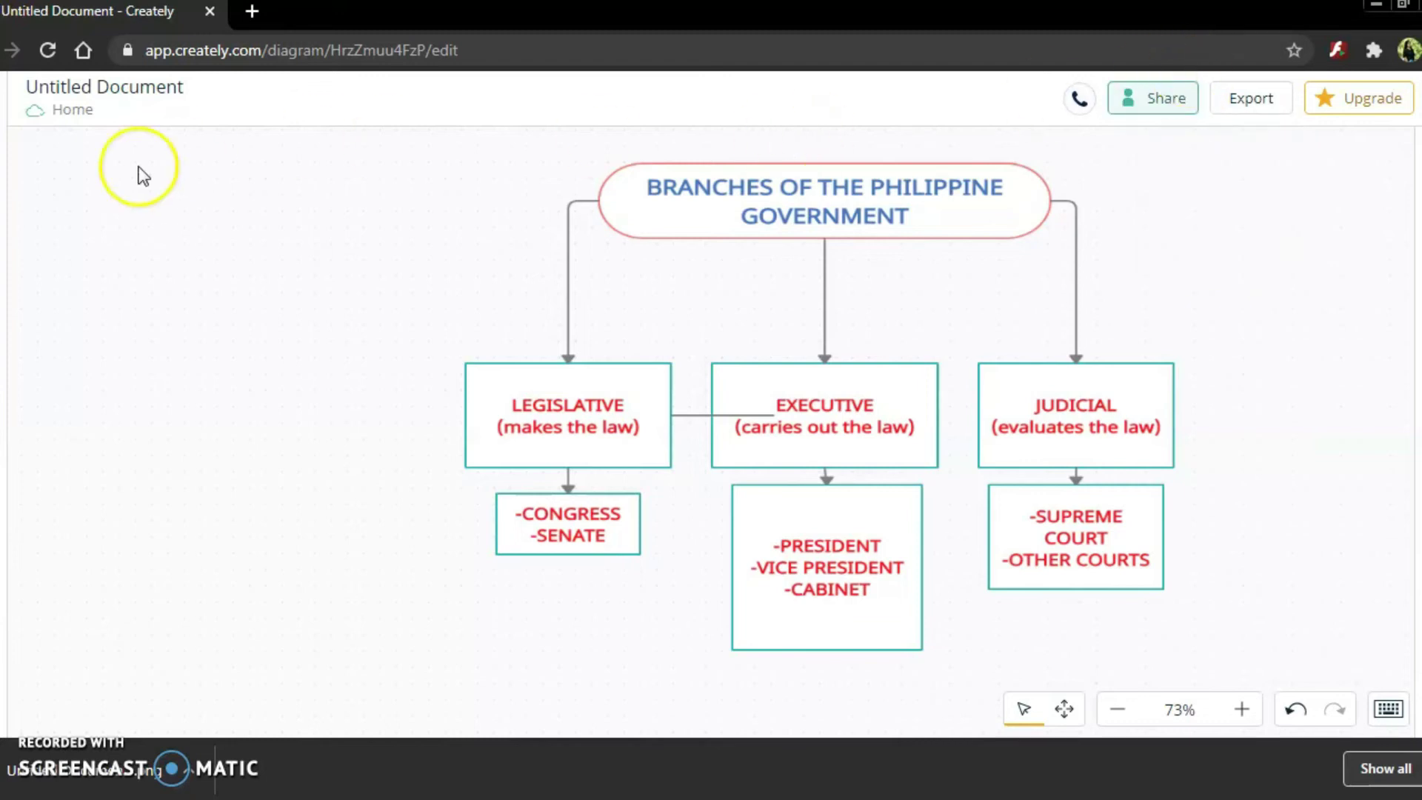
- Open the Dr. Jose Rizal mind map from the documents in the Home folder
{"action": "left_click", "coordinate": [8, 172]}
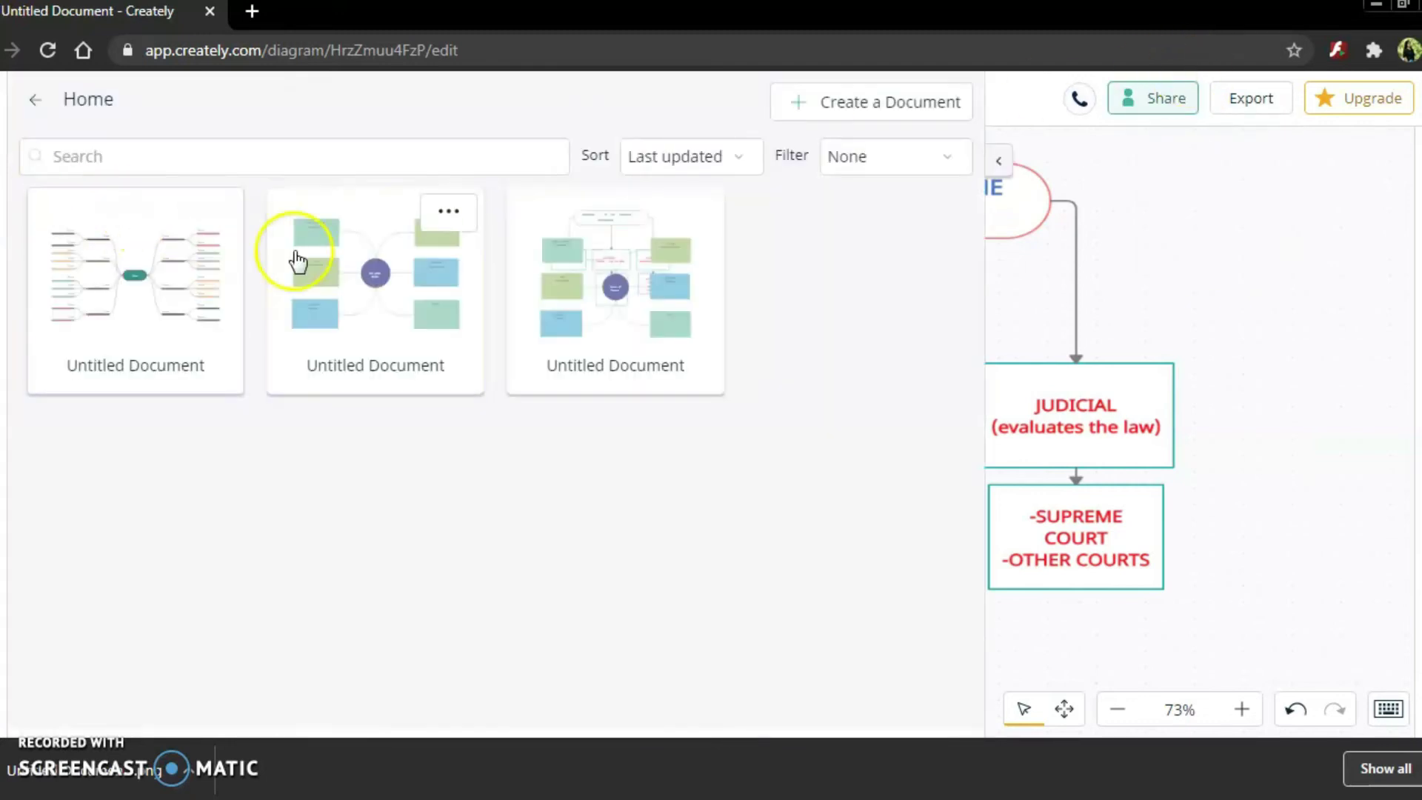
{"action": "left_click", "coordinate": [367, 309]}
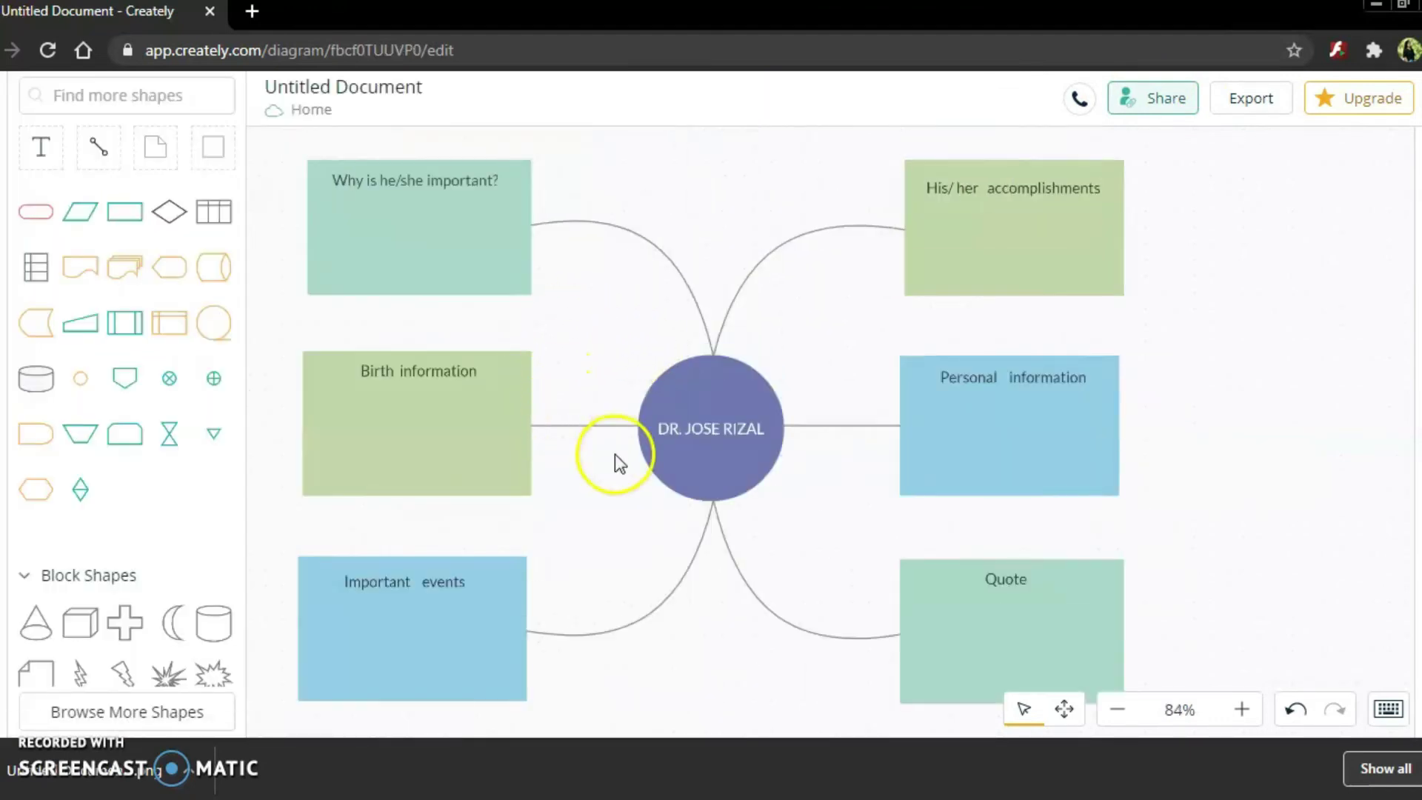
{"action": "scroll", "coordinate": [963, 455], "scroll_direction": "up", "scroll_amount": 1}
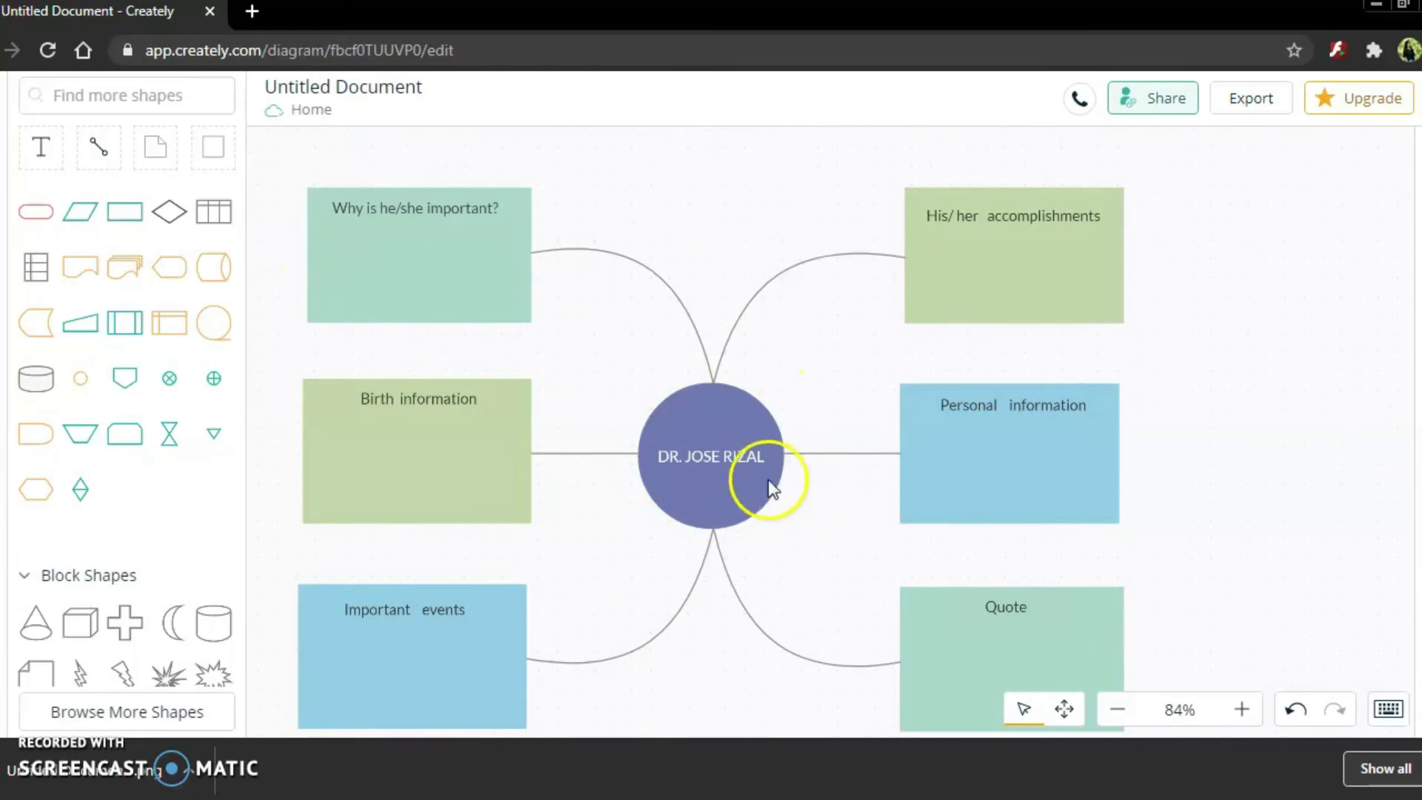
- Make the DR. JOSE RIZAL text in the mind map's central circle bold
{"action": "left_click", "coordinate": [719, 455]}
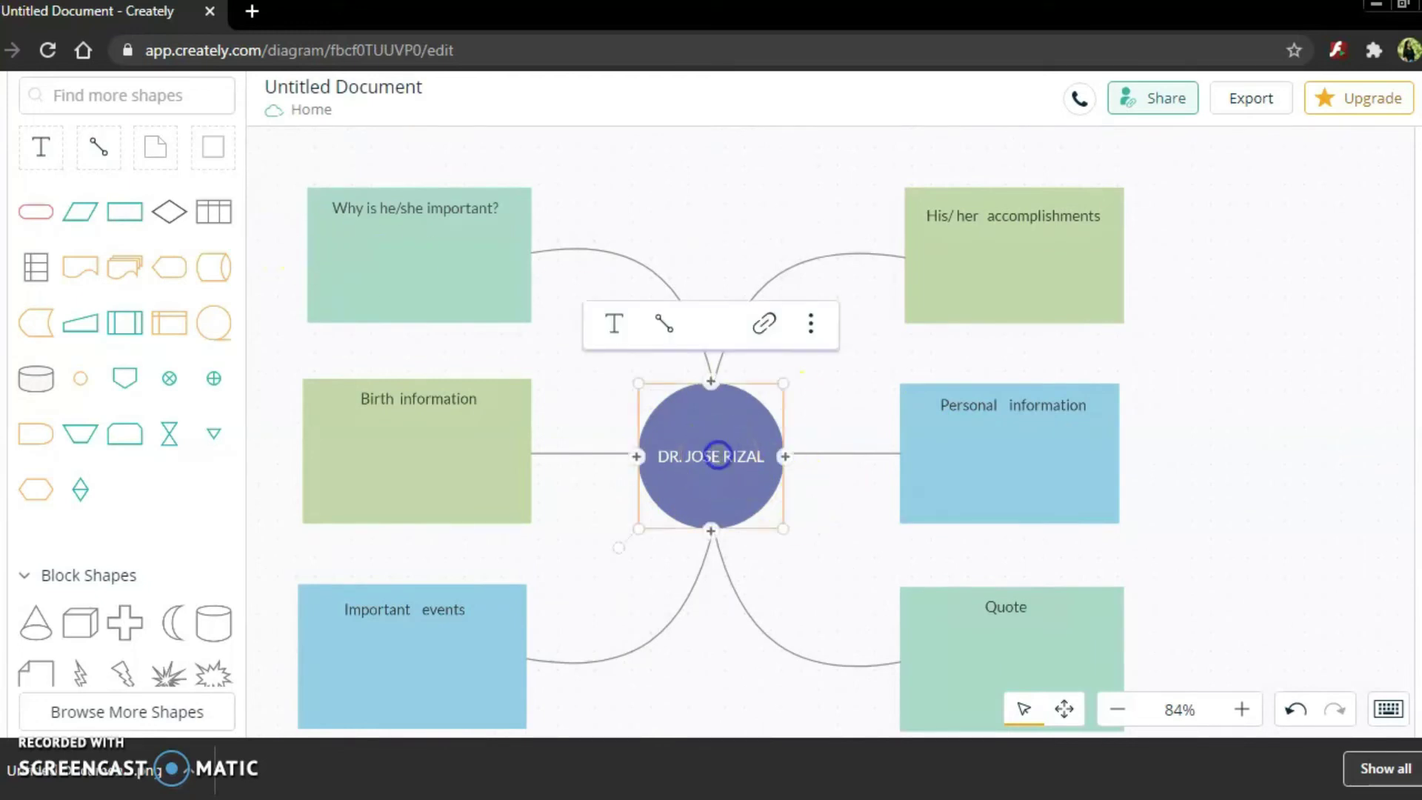
{"action": "left_click", "coordinate": [718, 455]}
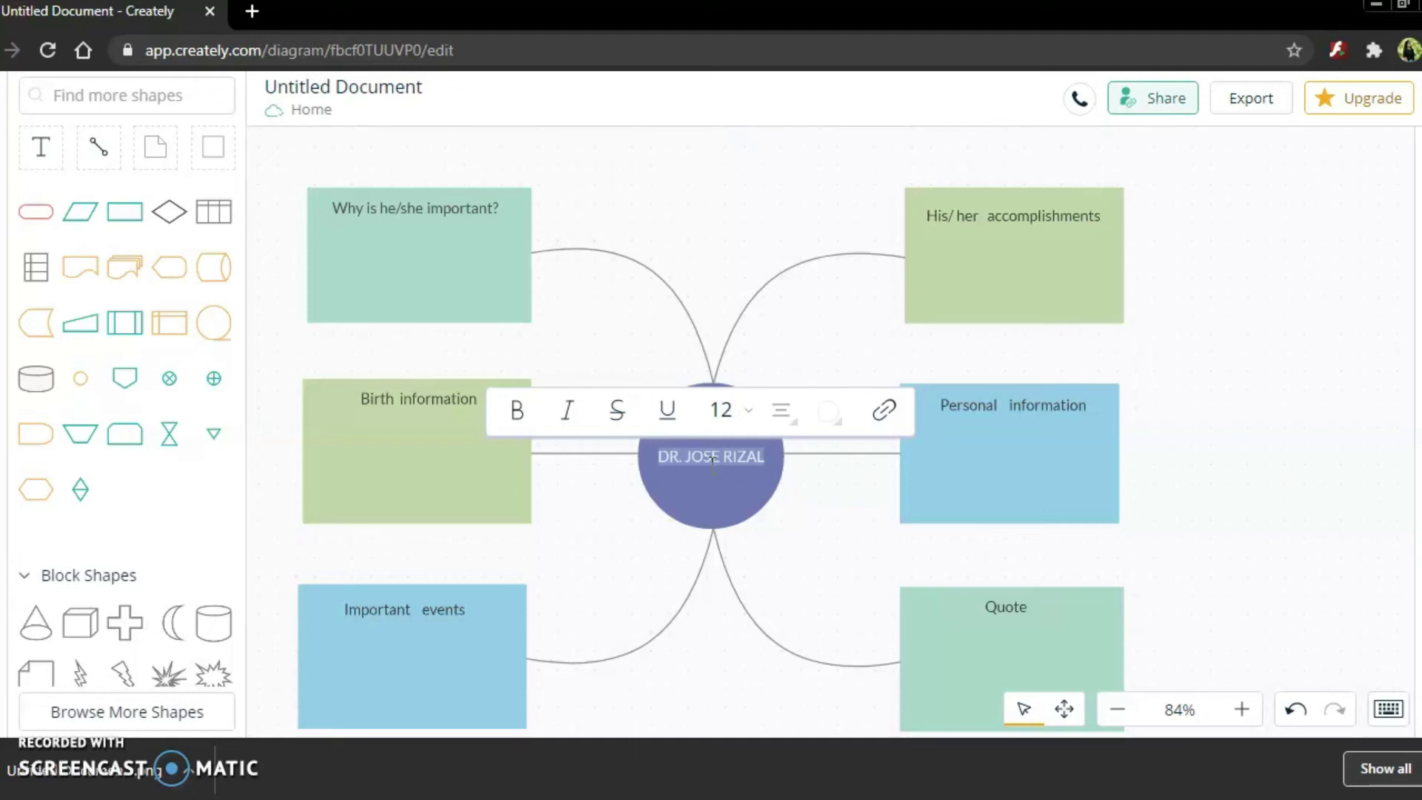
{"action": "left_click", "coordinate": [516, 410]}
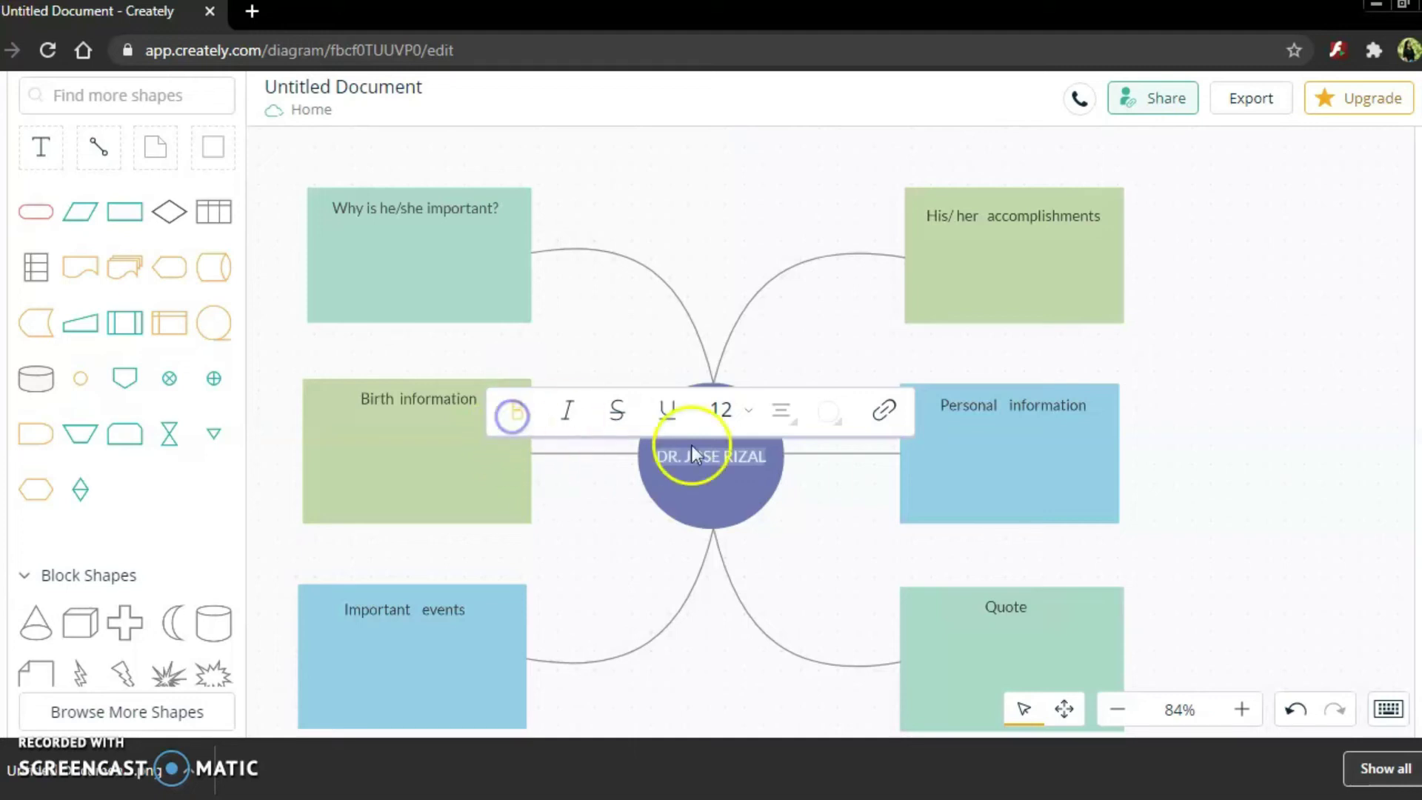
{"action": "left_click", "coordinate": [725, 459]}
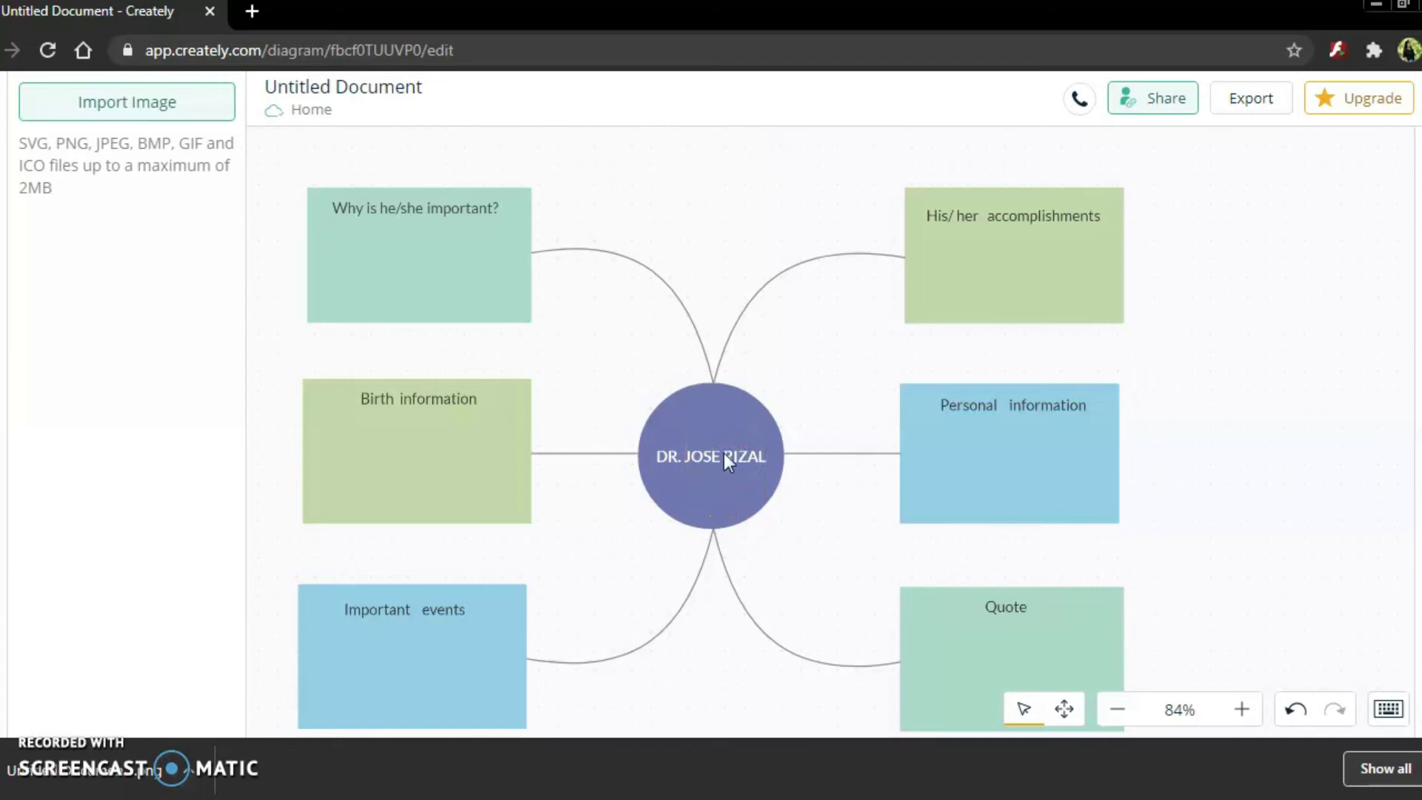
{"action": "left_click", "coordinate": [708, 452]}
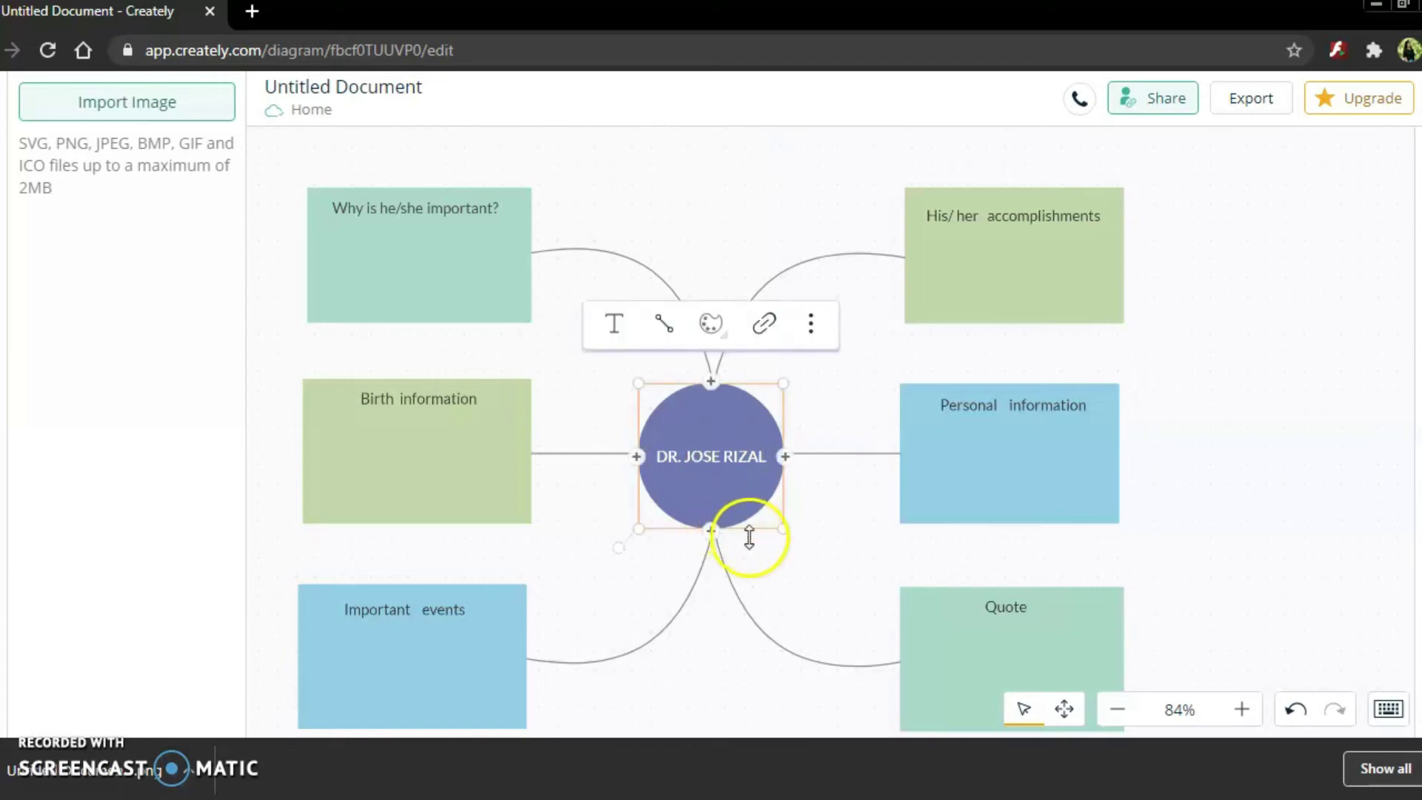
- Import the image file jose_rizal_01 (1).jpg into the mind map
{"action": "left_click", "coordinate": [4, 322]}
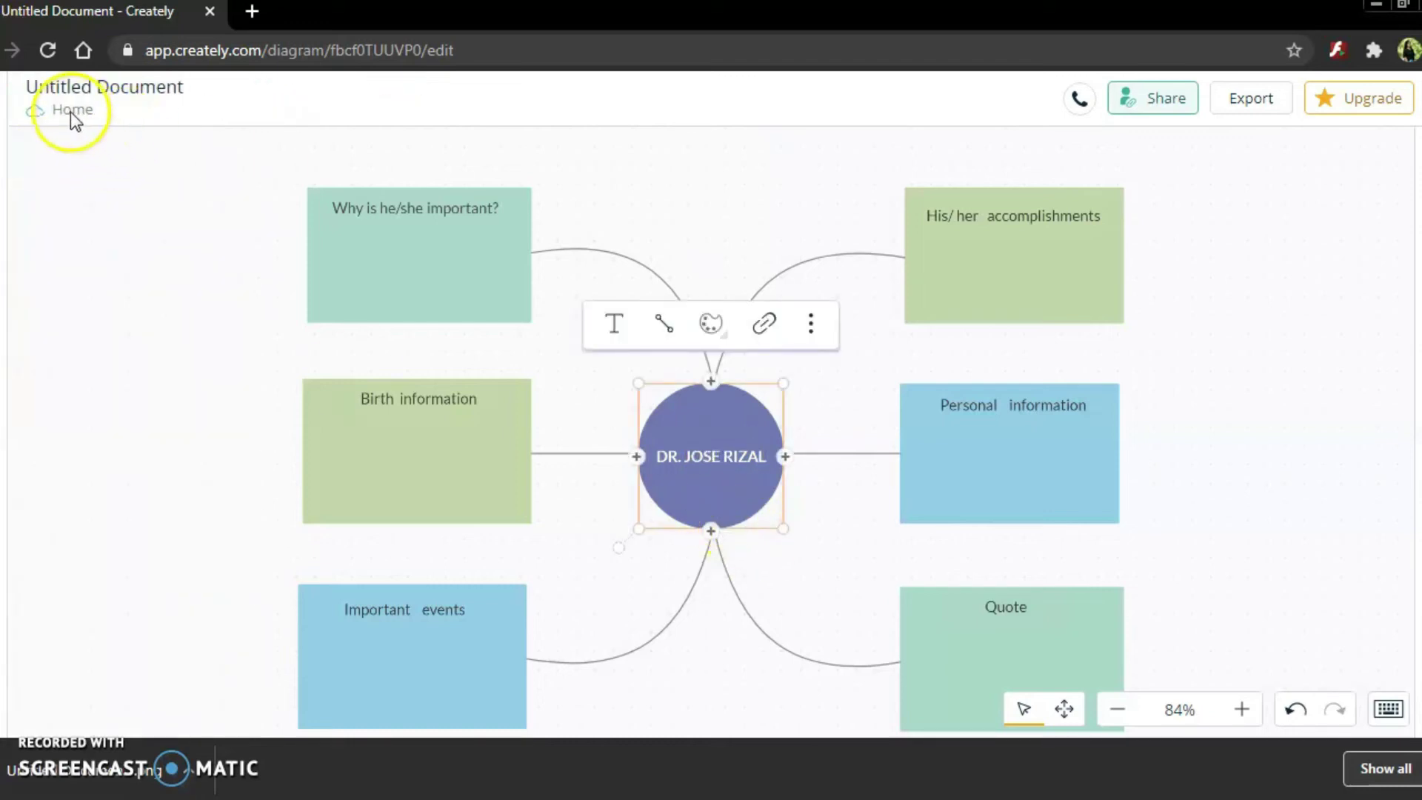
{"action": "left_click", "coordinate": [4, 322]}
{"action": "left_click", "coordinate": [133, 109]}
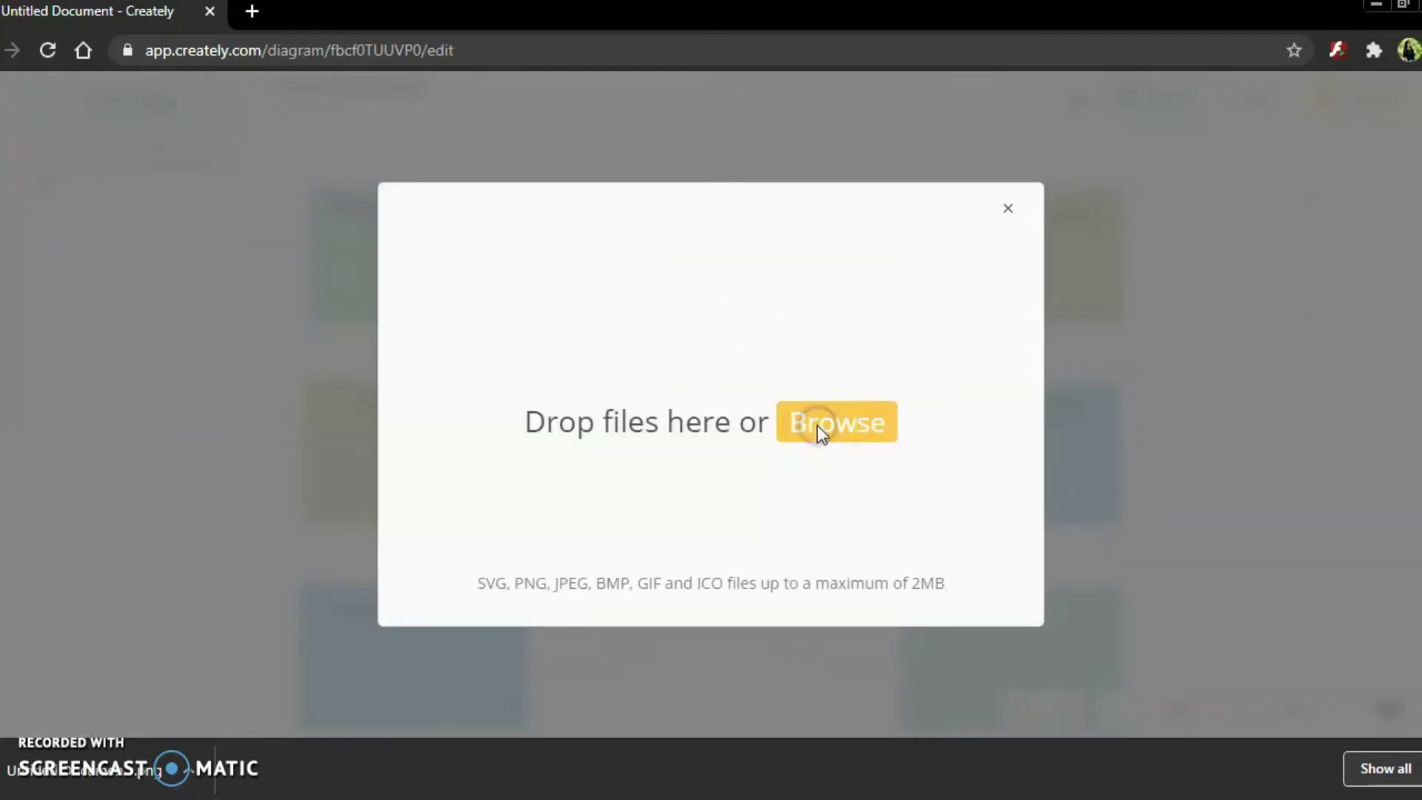
{"action": "left_click", "coordinate": [816, 425]}
{"action": "double_click", "coordinate": [301, 393]}
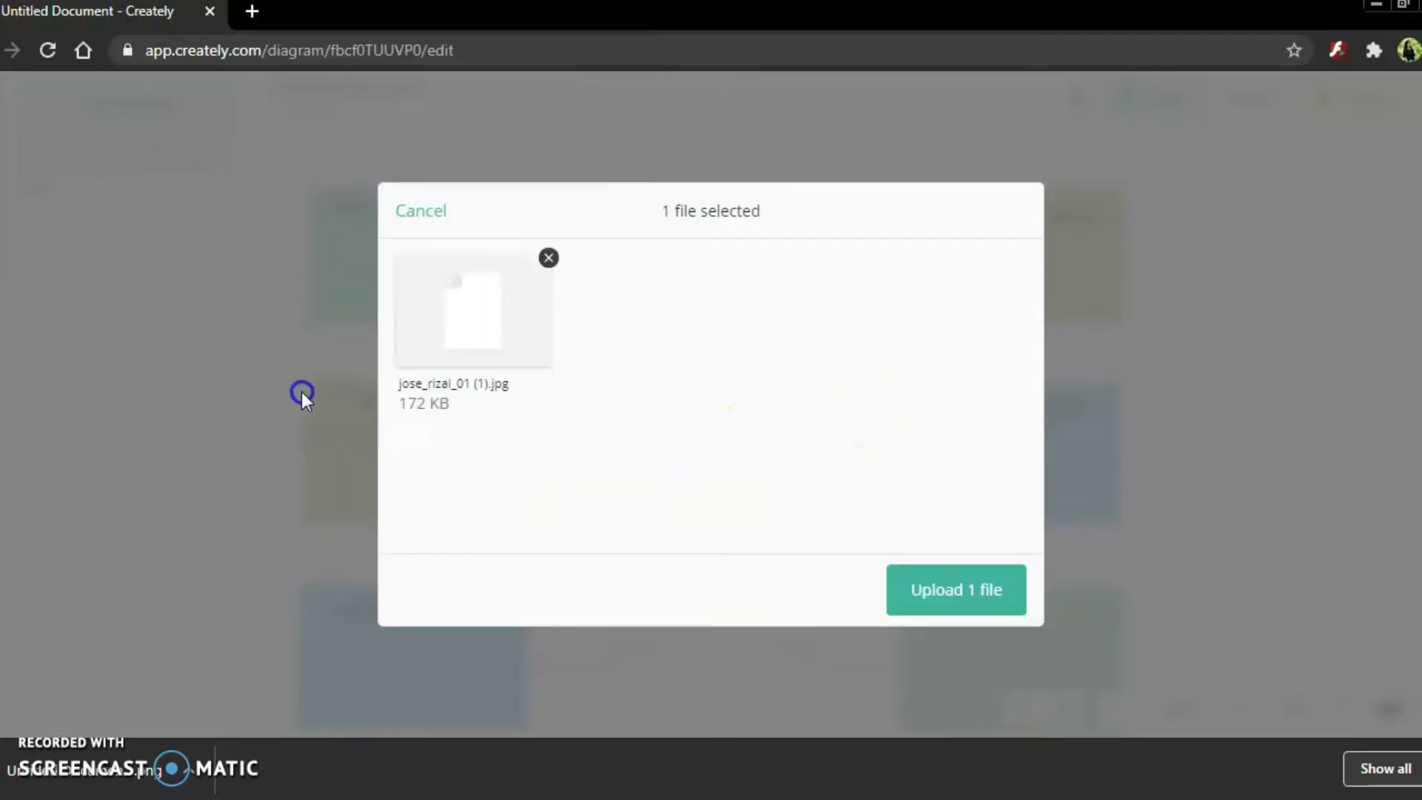
{"action": "left_click", "coordinate": [960, 585]}
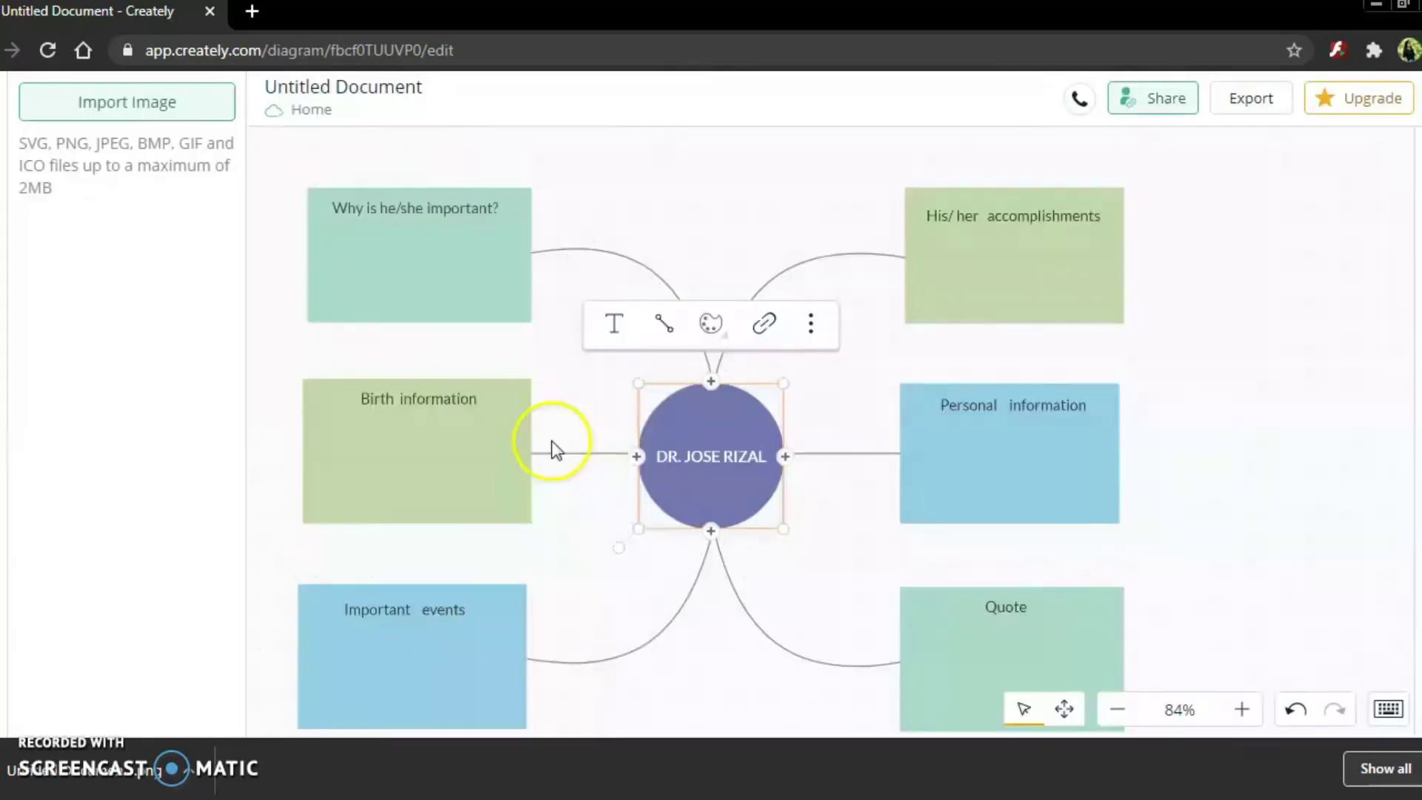
- Place the imported portrait on the canvas, shrink it and fit it over the central circle, then deselect it
{"action": "left_click", "coordinate": [834, 314]}
{"action": "left_click", "coordinate": [947, 247]}
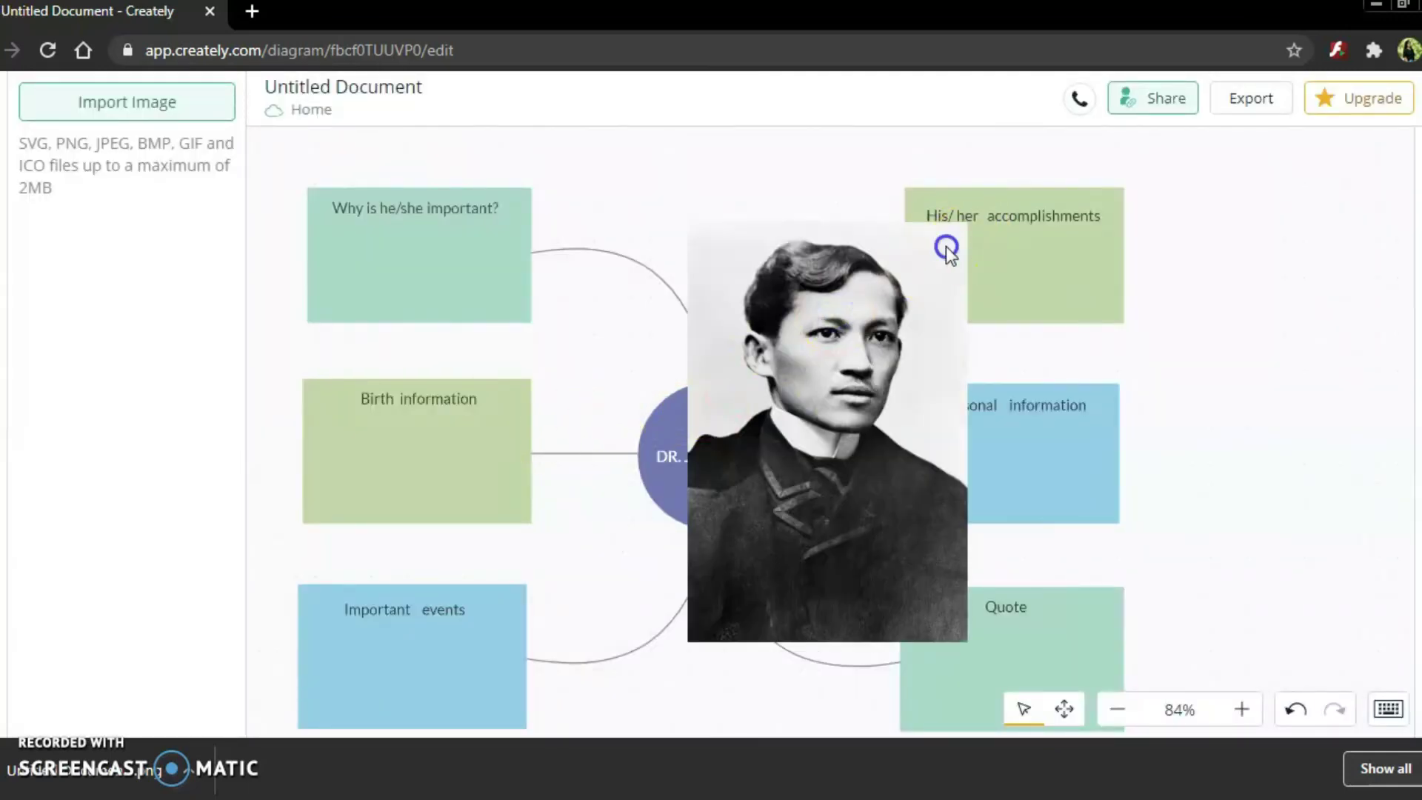
{"action": "left_click", "coordinate": [950, 240]}
{"action": "left_click", "coordinate": [962, 236]}
{"action": "left_click_drag", "start_coordinate": [966, 641], "coordinate": [699, 456]}
{"action": "left_click_drag", "start_coordinate": [744, 502], "coordinate": [767, 520]}
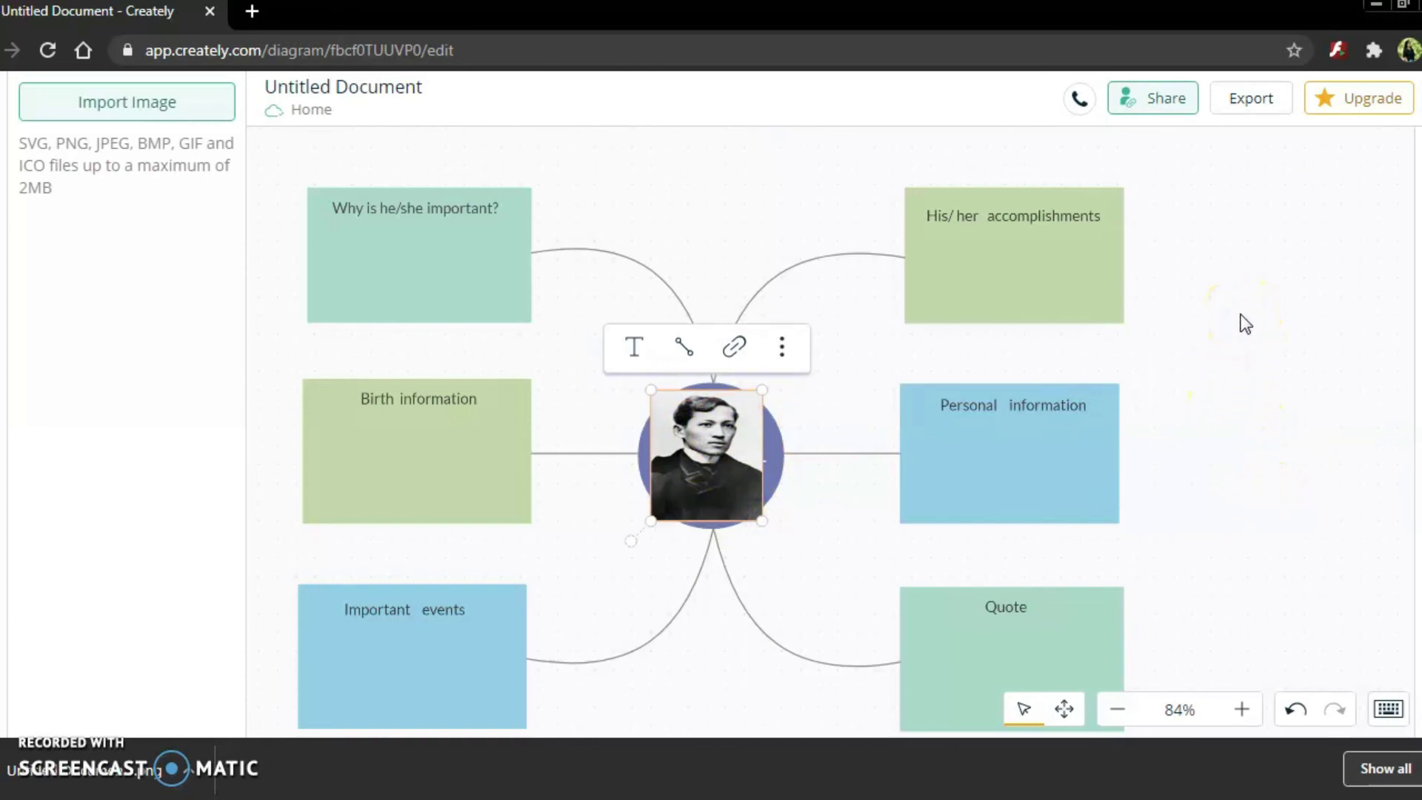
{"action": "left_click", "coordinate": [1242, 377]}
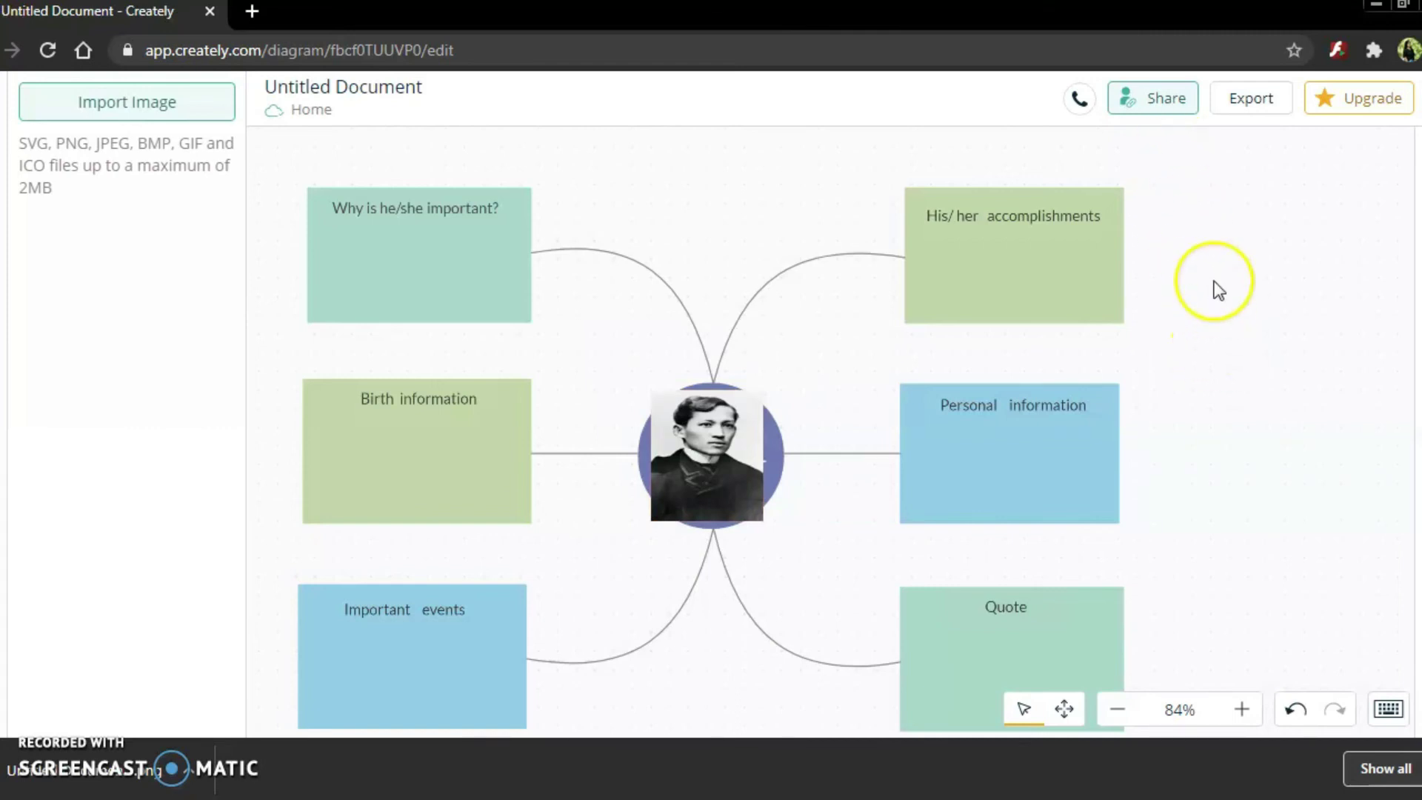
- View the available export formats and the document's sharing options for collaborators
{"action": "left_click", "coordinate": [1249, 102]}
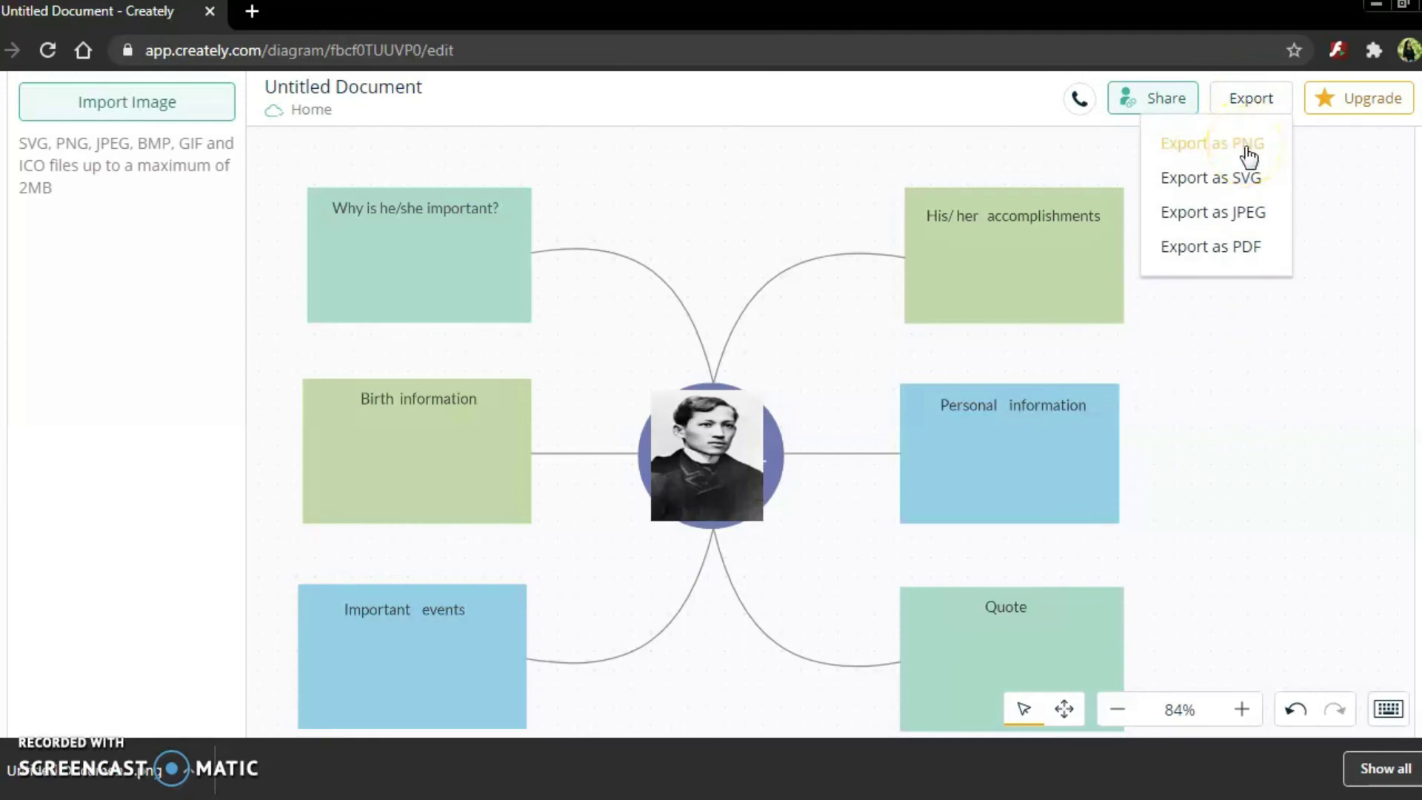
{"action": "left_click", "coordinate": [1241, 252]}
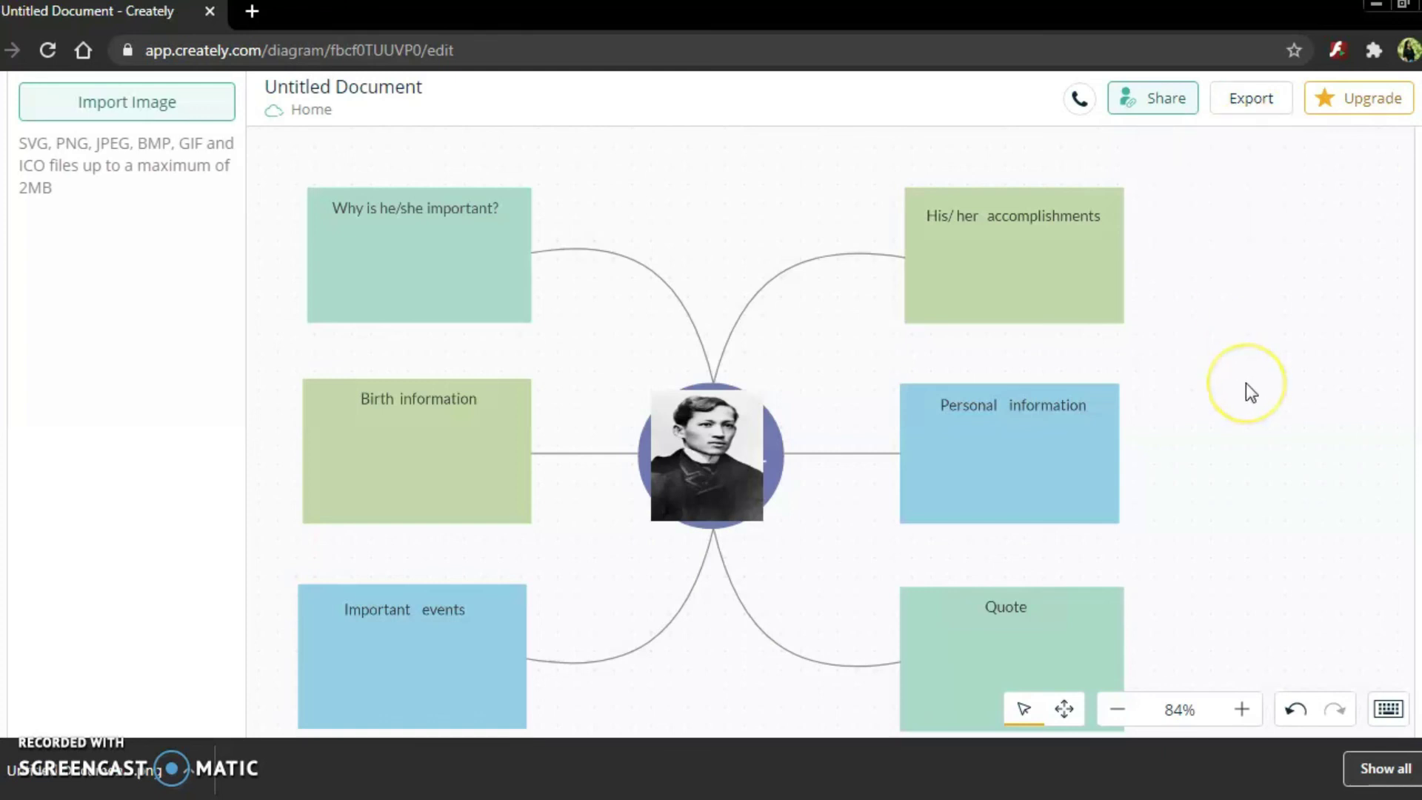
{"action": "left_click", "coordinate": [1163, 104]}
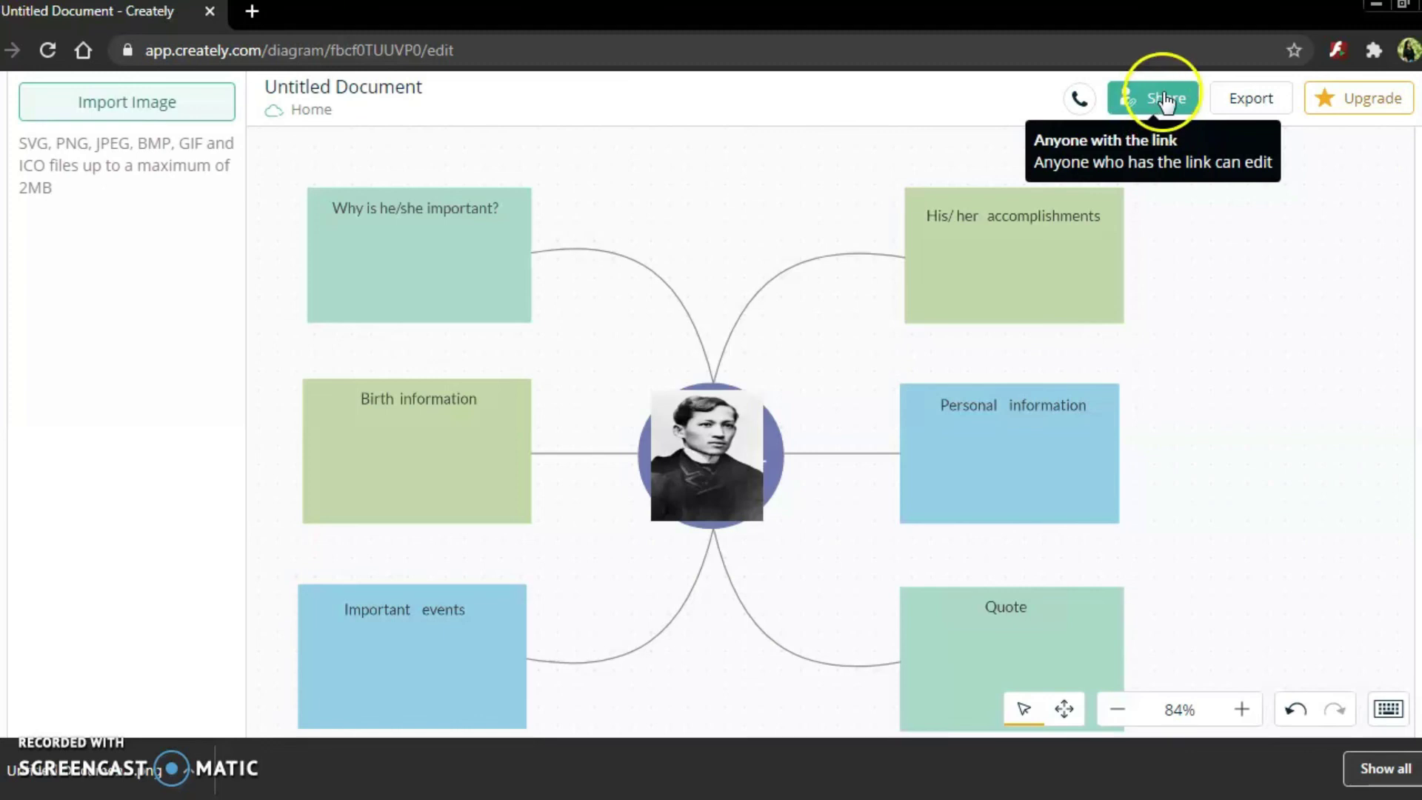
{"action": "left_click", "coordinate": [1164, 104]}
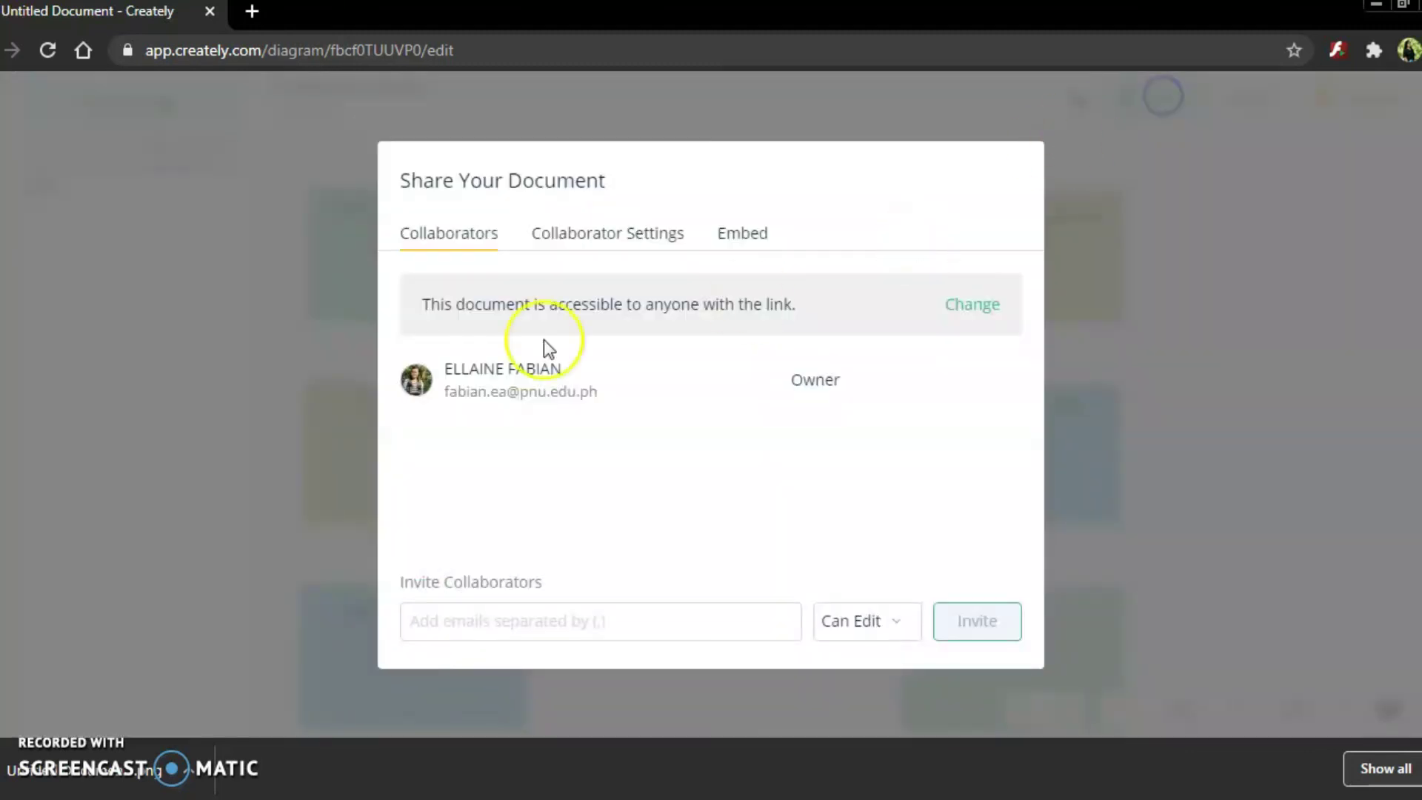
- View the link permission options in the collaborator settings and try to restrict access to Specific users
{"action": "left_click", "coordinate": [588, 243]}
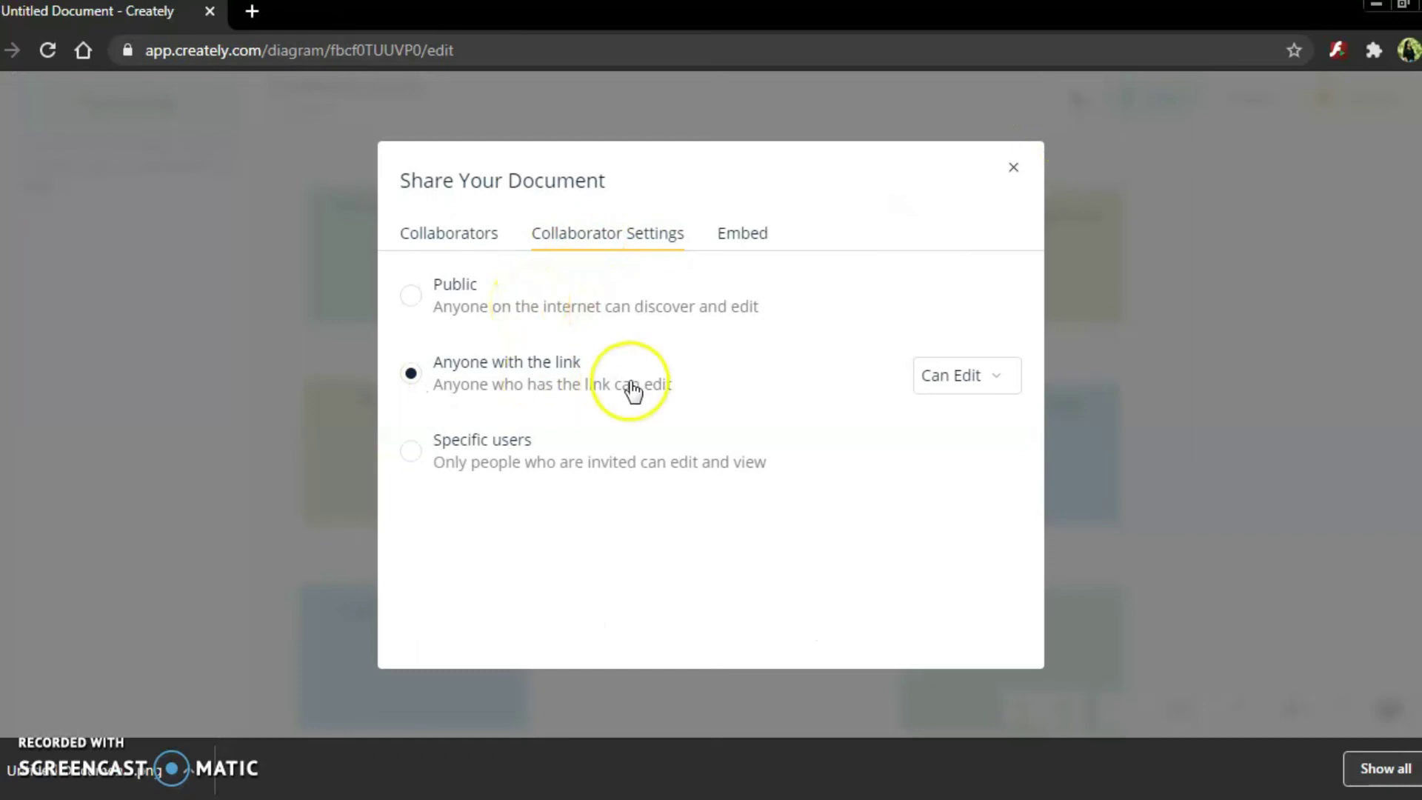
{"action": "left_click", "coordinate": [963, 385]}
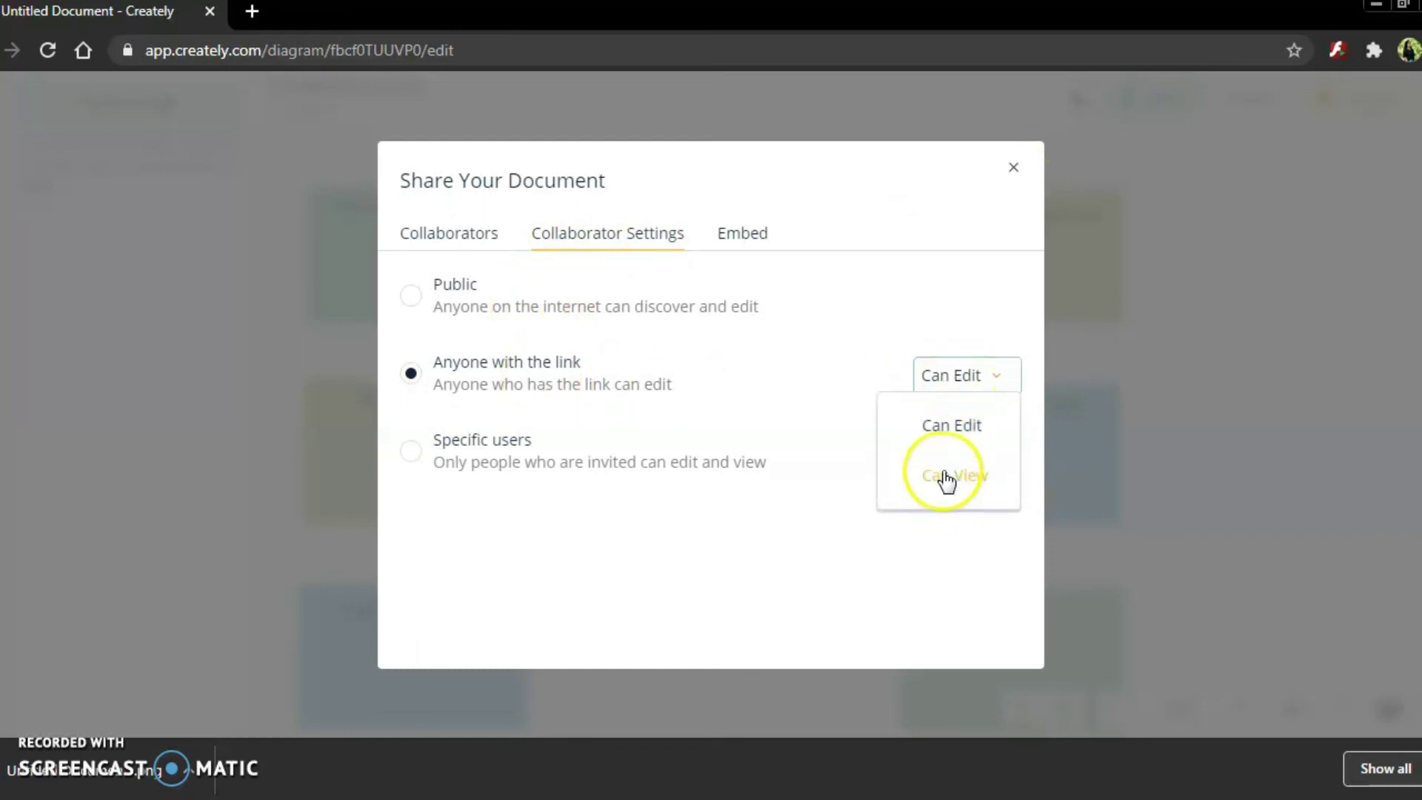
{"action": "left_click", "coordinate": [566, 478]}
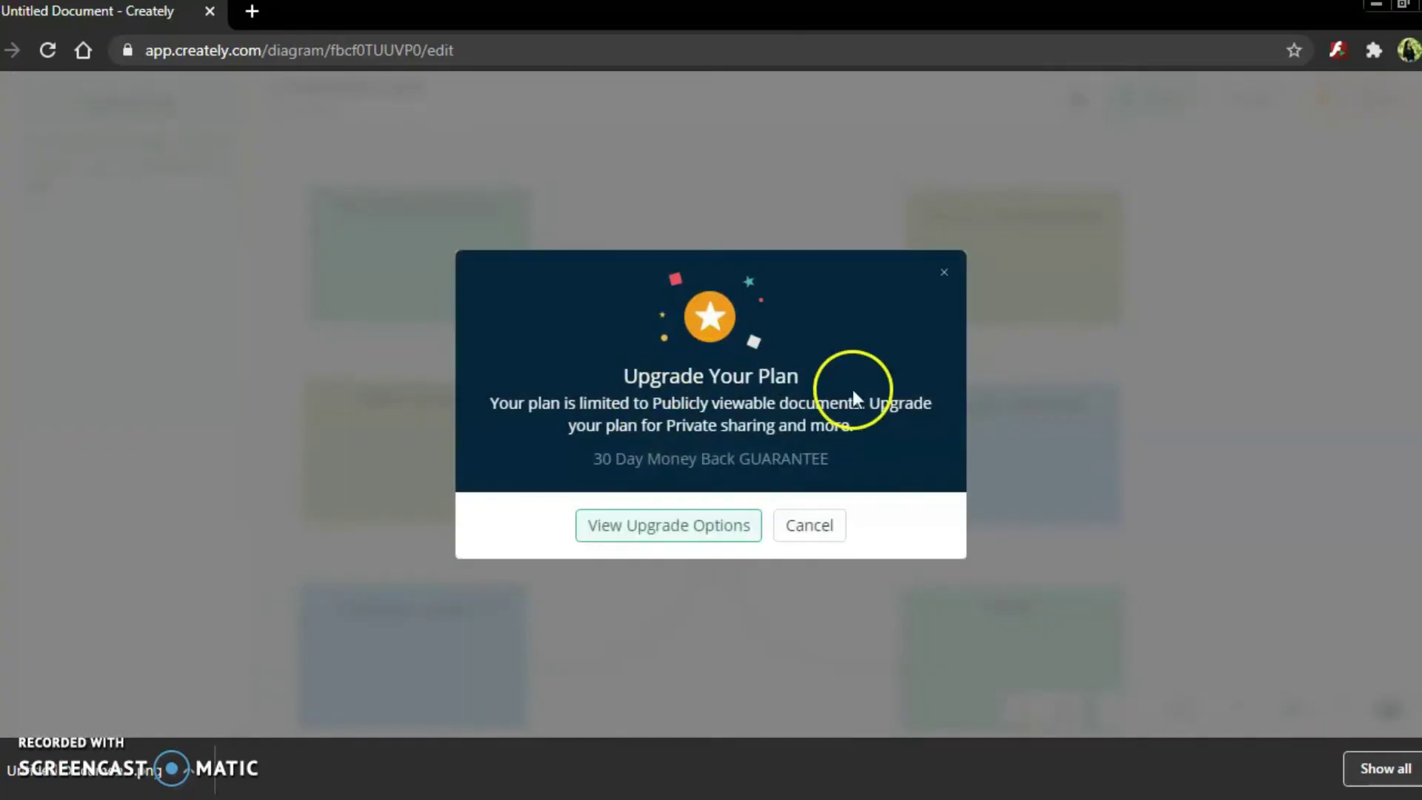
{"action": "left_click", "coordinate": [944, 275]}
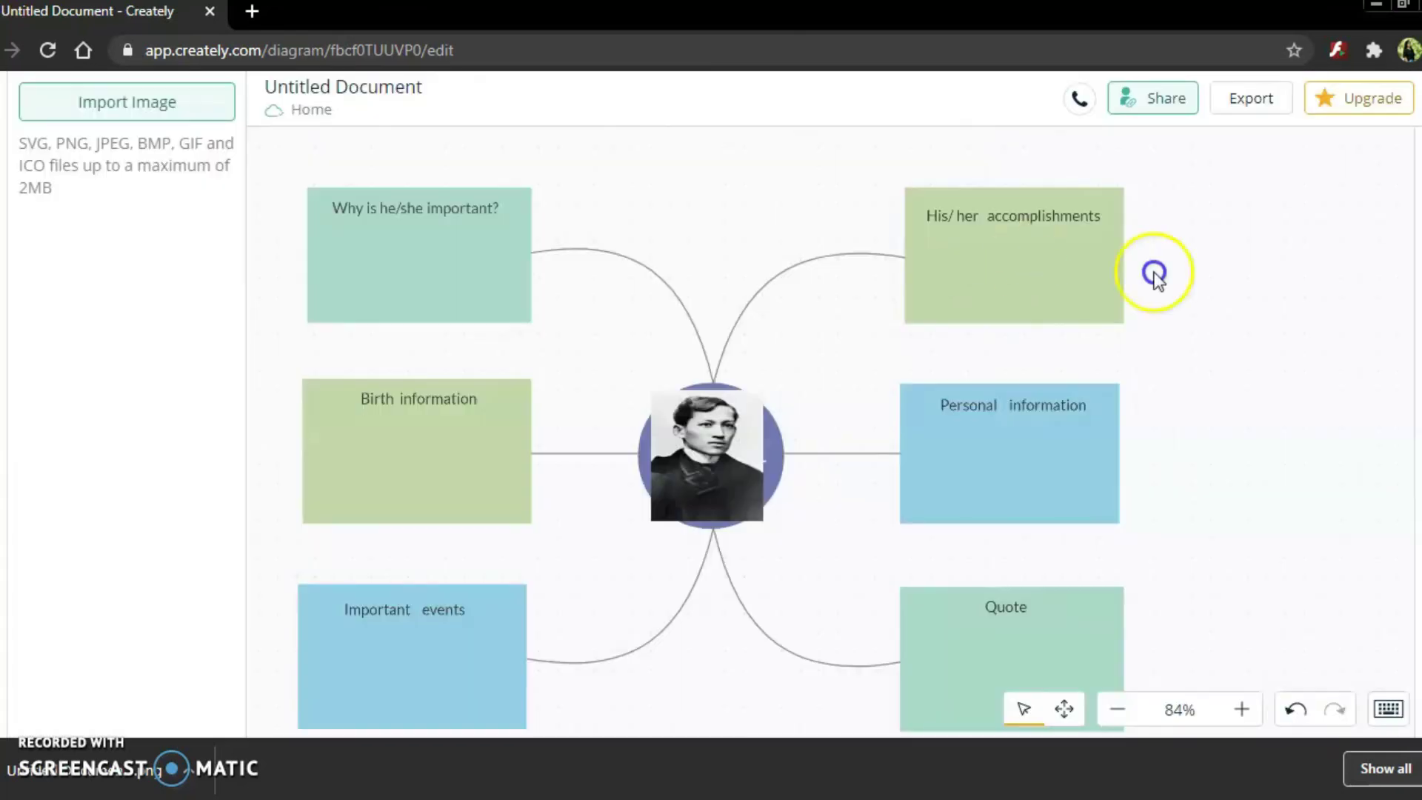